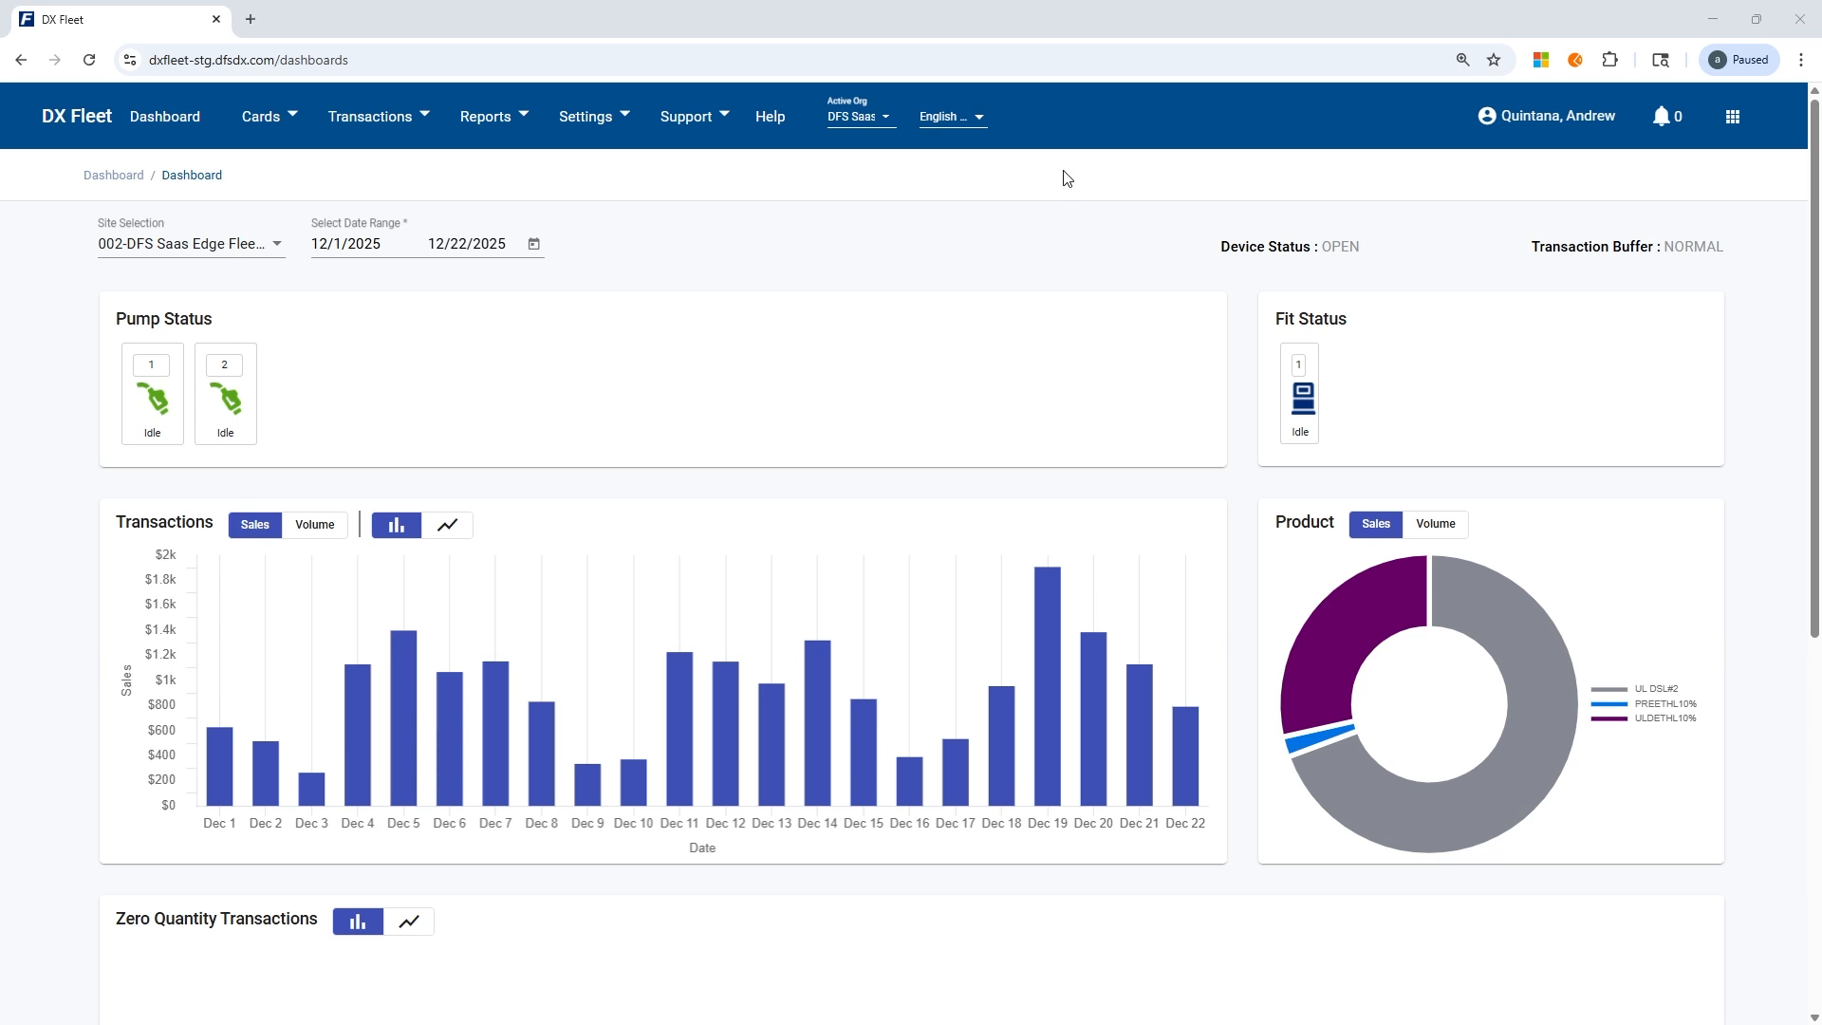
Go to the Sync settings and show which settings the Read action can retrieve from the site.
{"action": "left_click", "coordinate": [592, 126]}
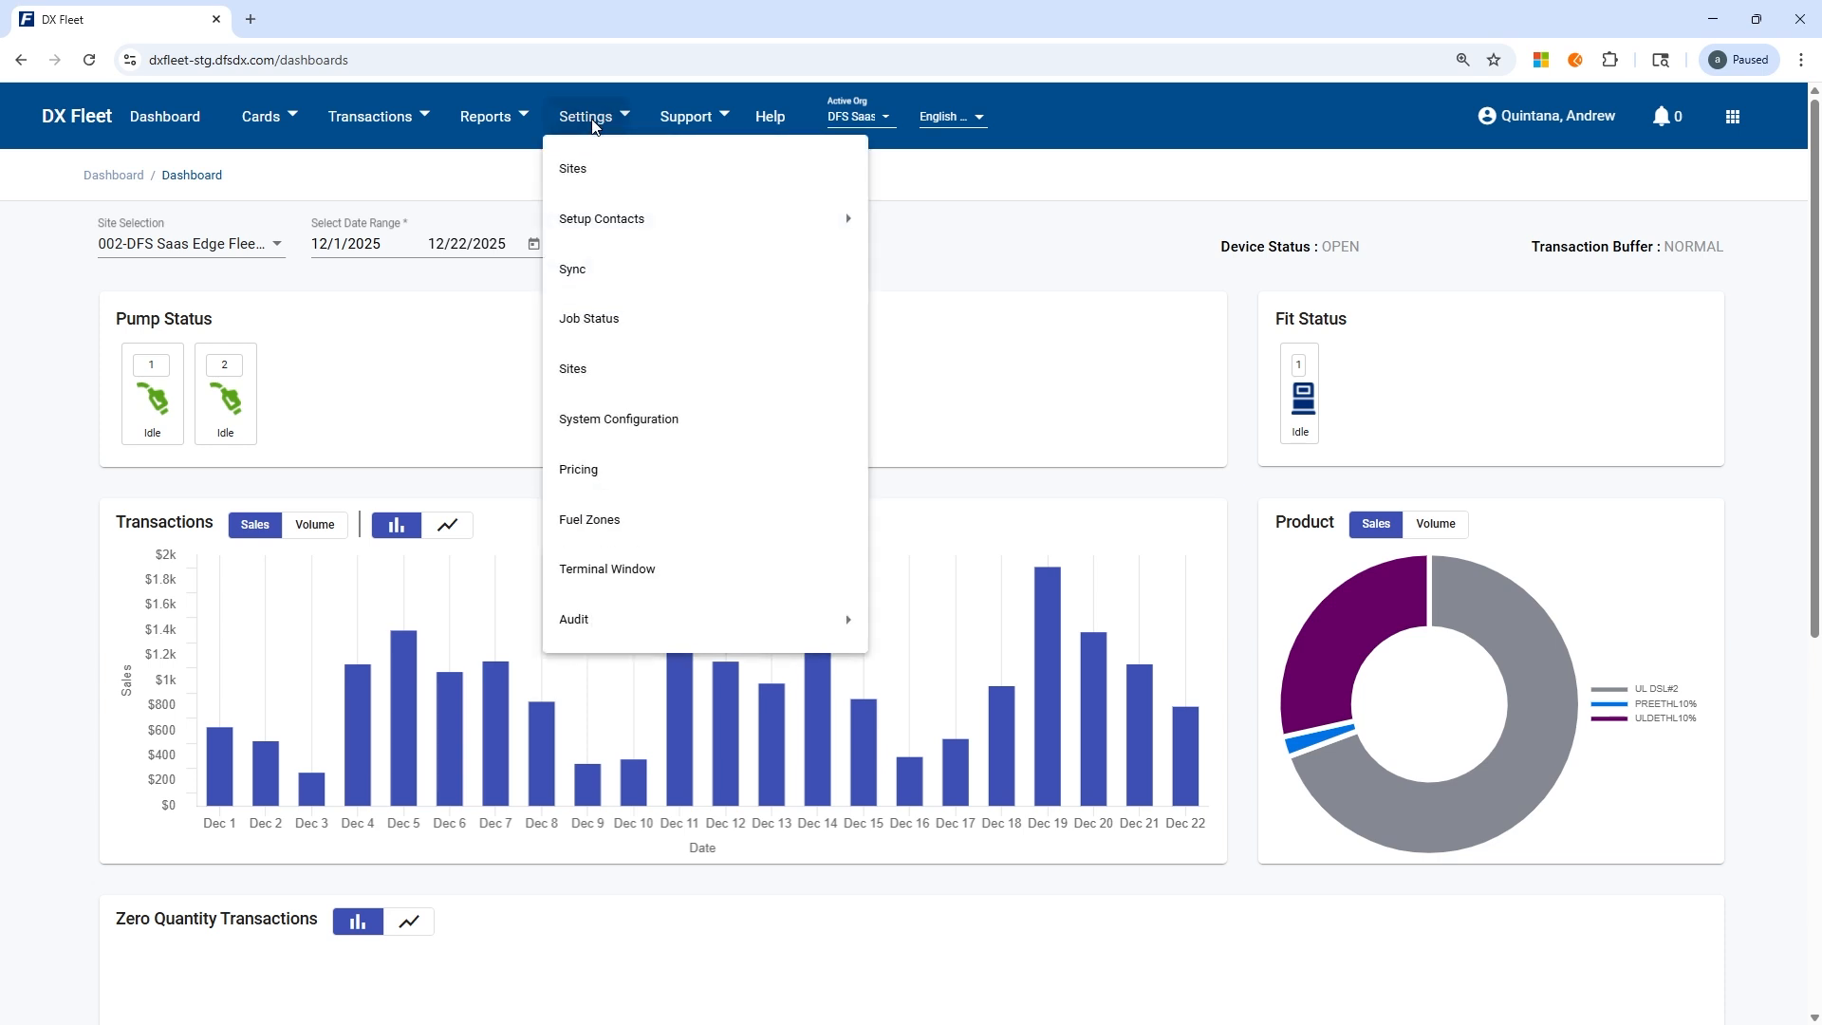
{"action": "left_click", "coordinate": [593, 275]}
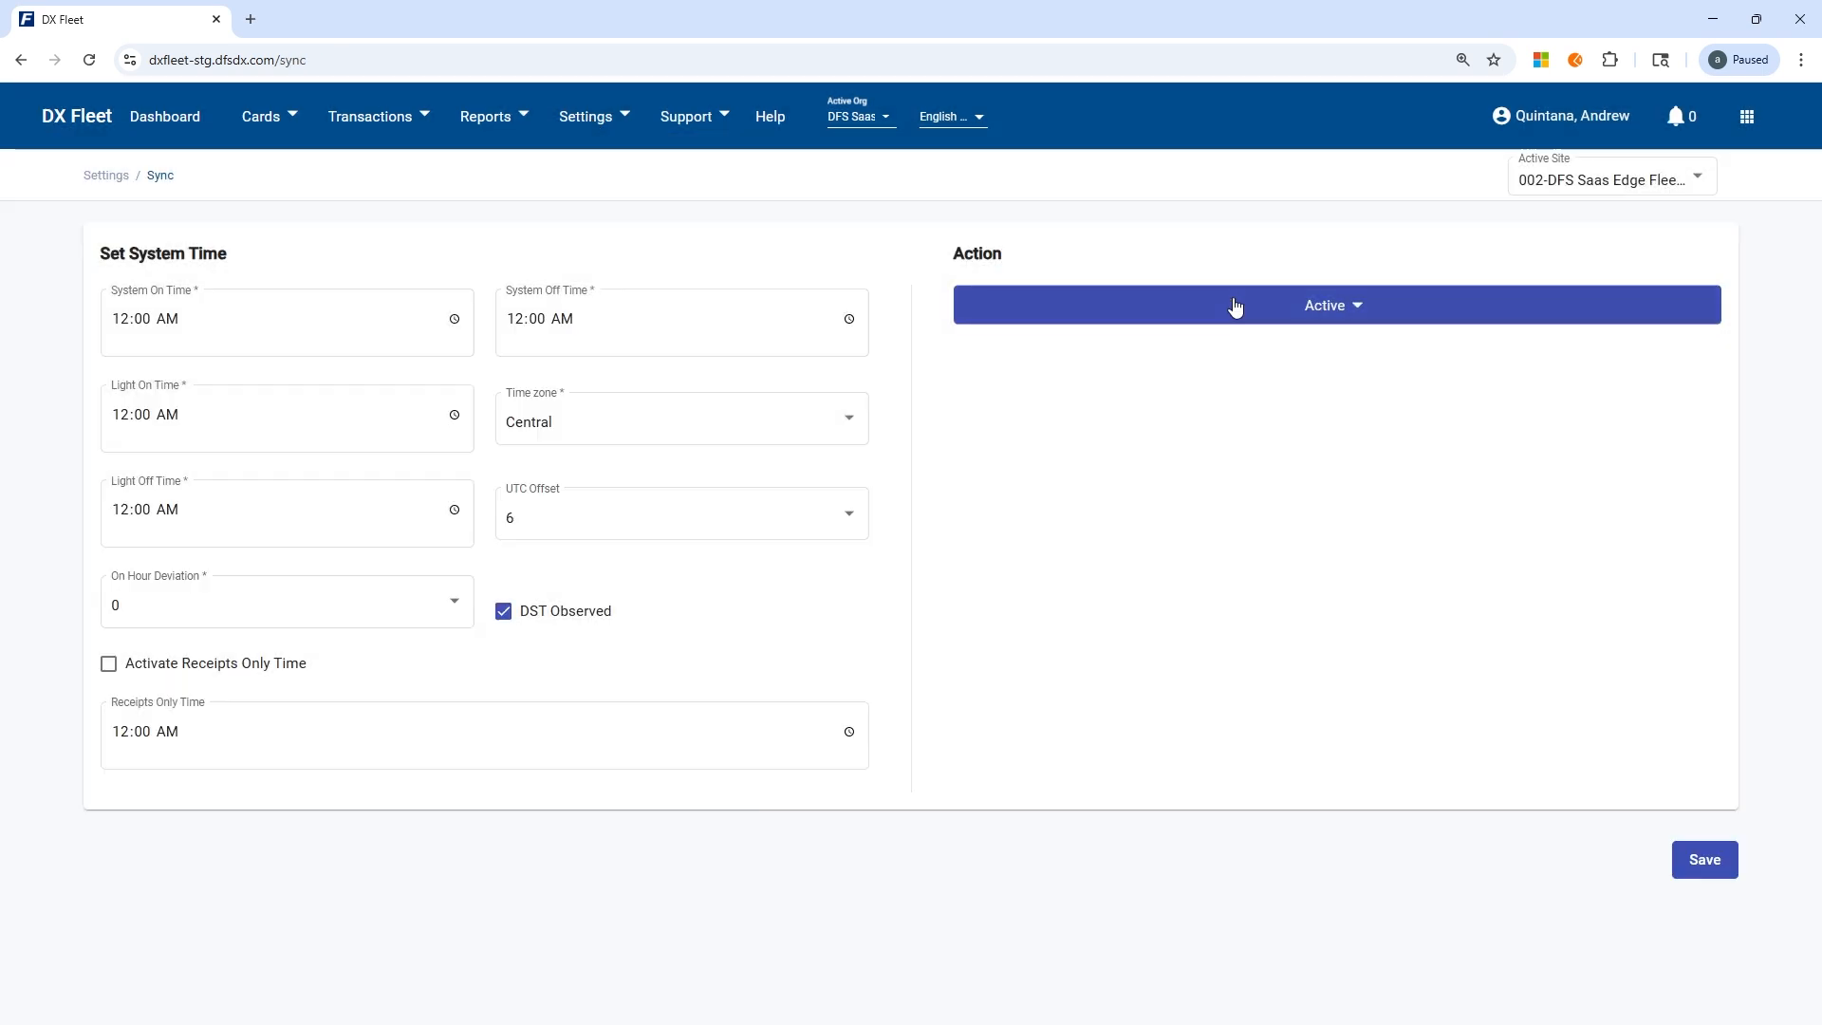
{"action": "left_click", "coordinate": [1224, 306]}
{"action": "mouse_move", "coordinate": [1020, 356]}
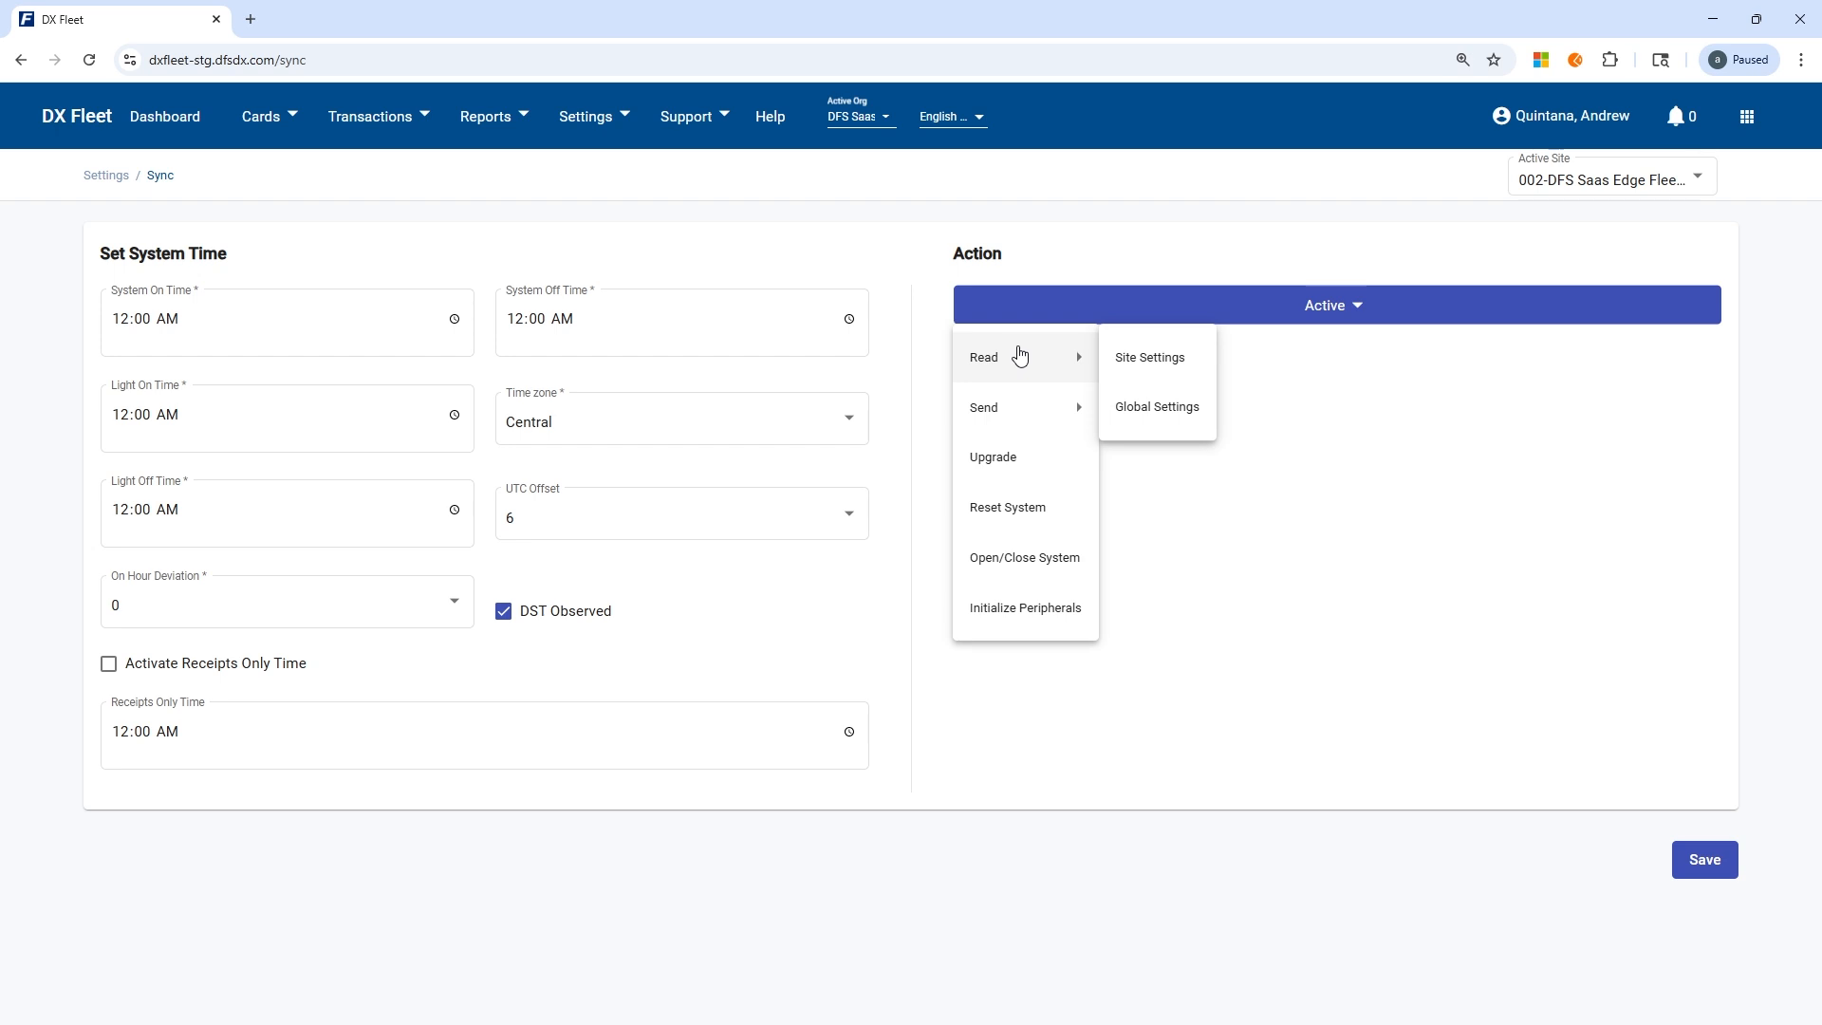
Open the System Configuration settings to view the card and account definition.
{"action": "left_click", "coordinate": [584, 113]}
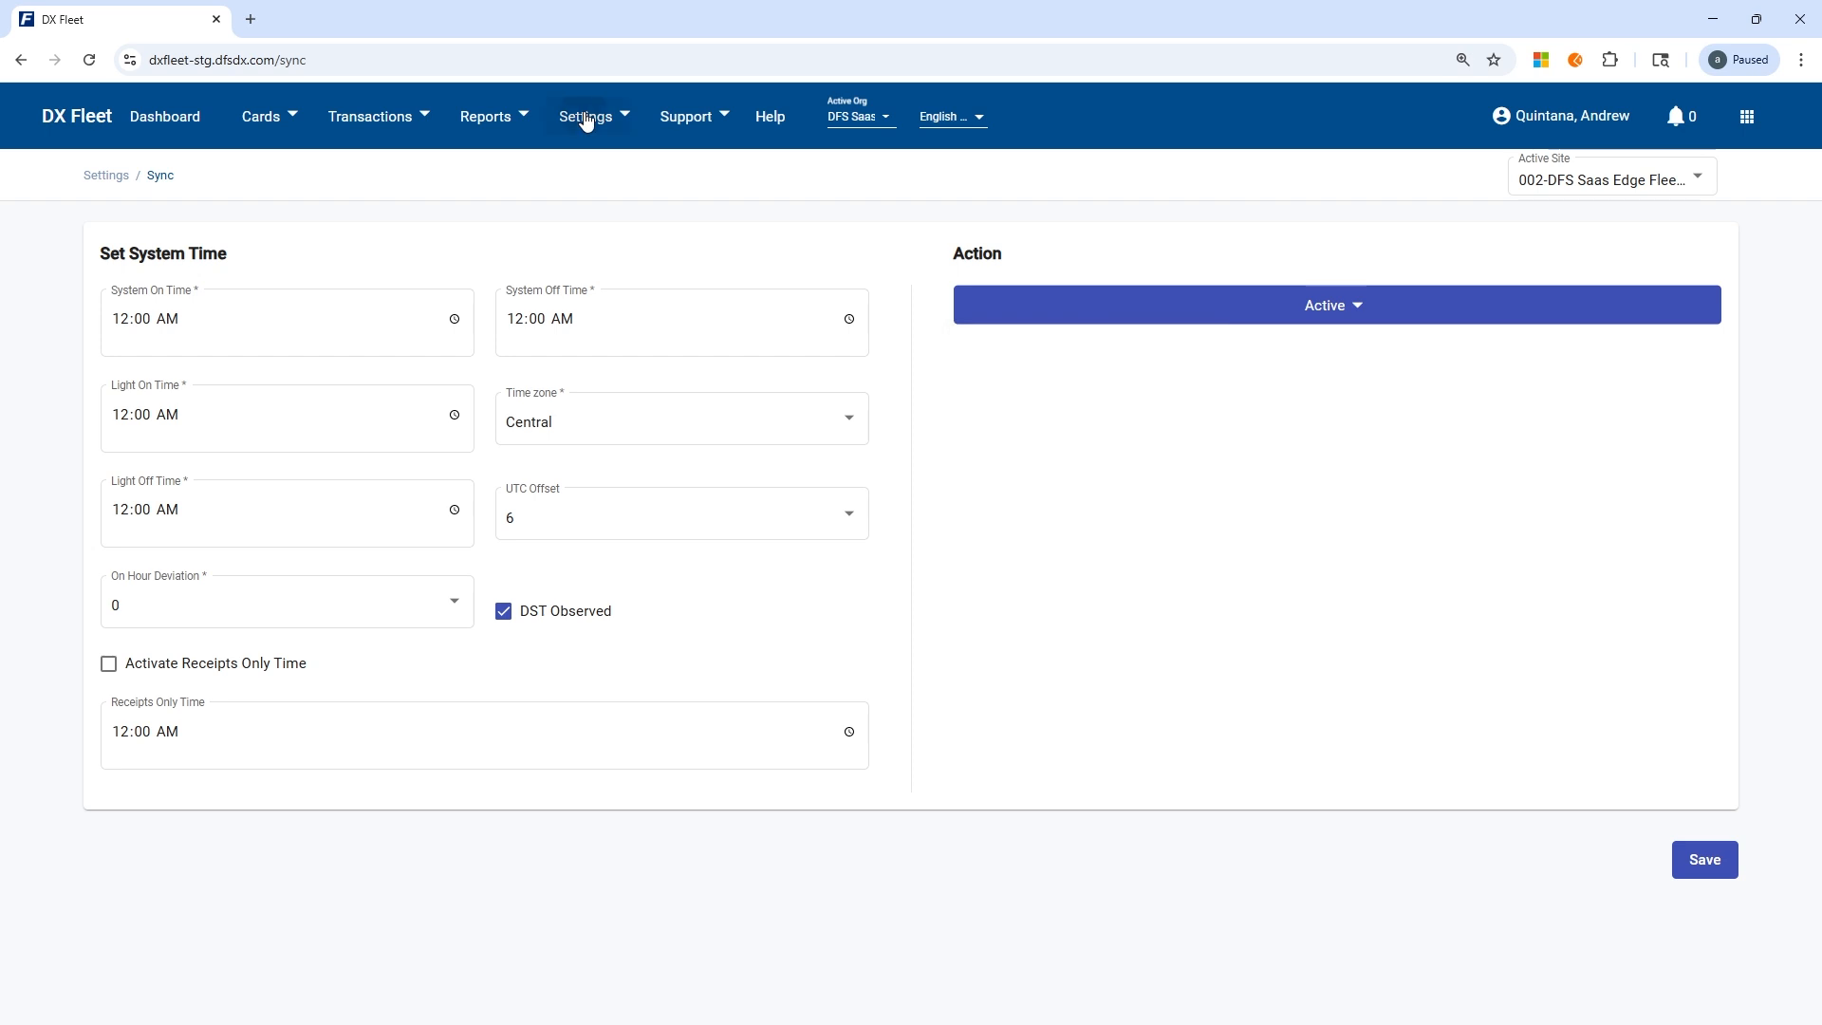
{"action": "left_click", "coordinate": [586, 117]}
{"action": "left_click", "coordinate": [636, 418]}
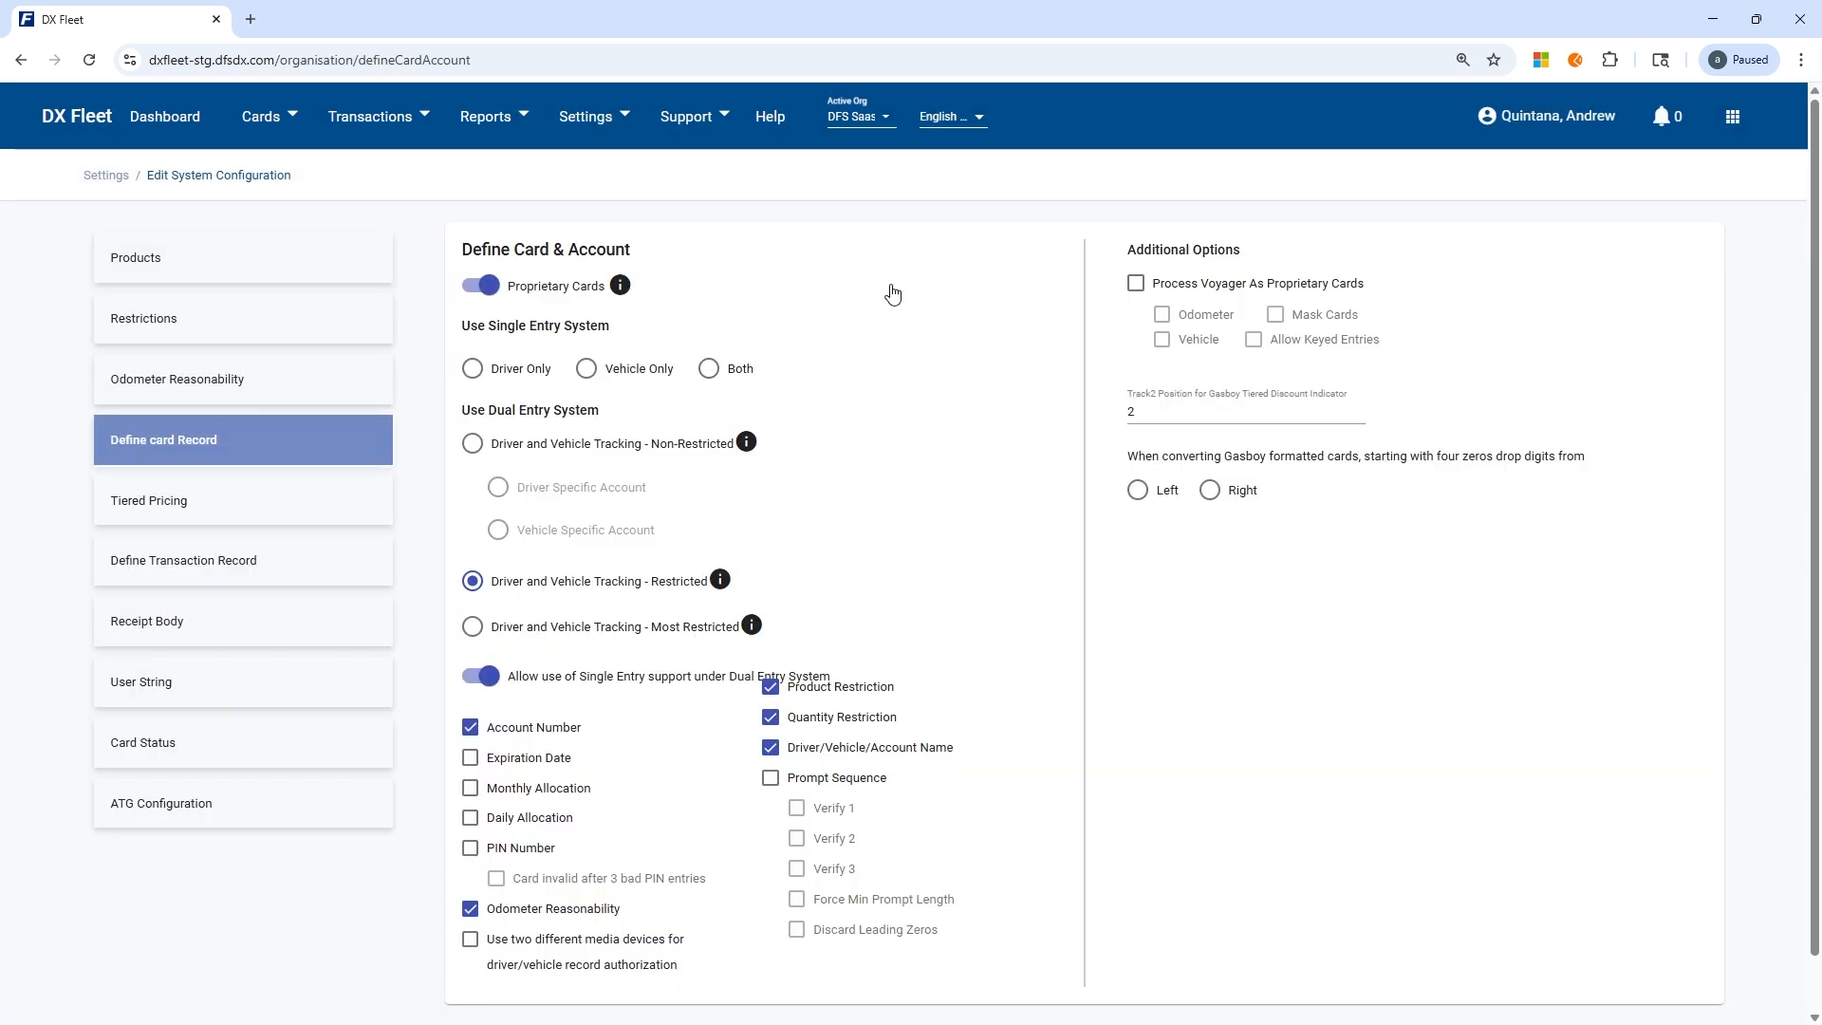
{"action": "left_click", "coordinate": [583, 116]}
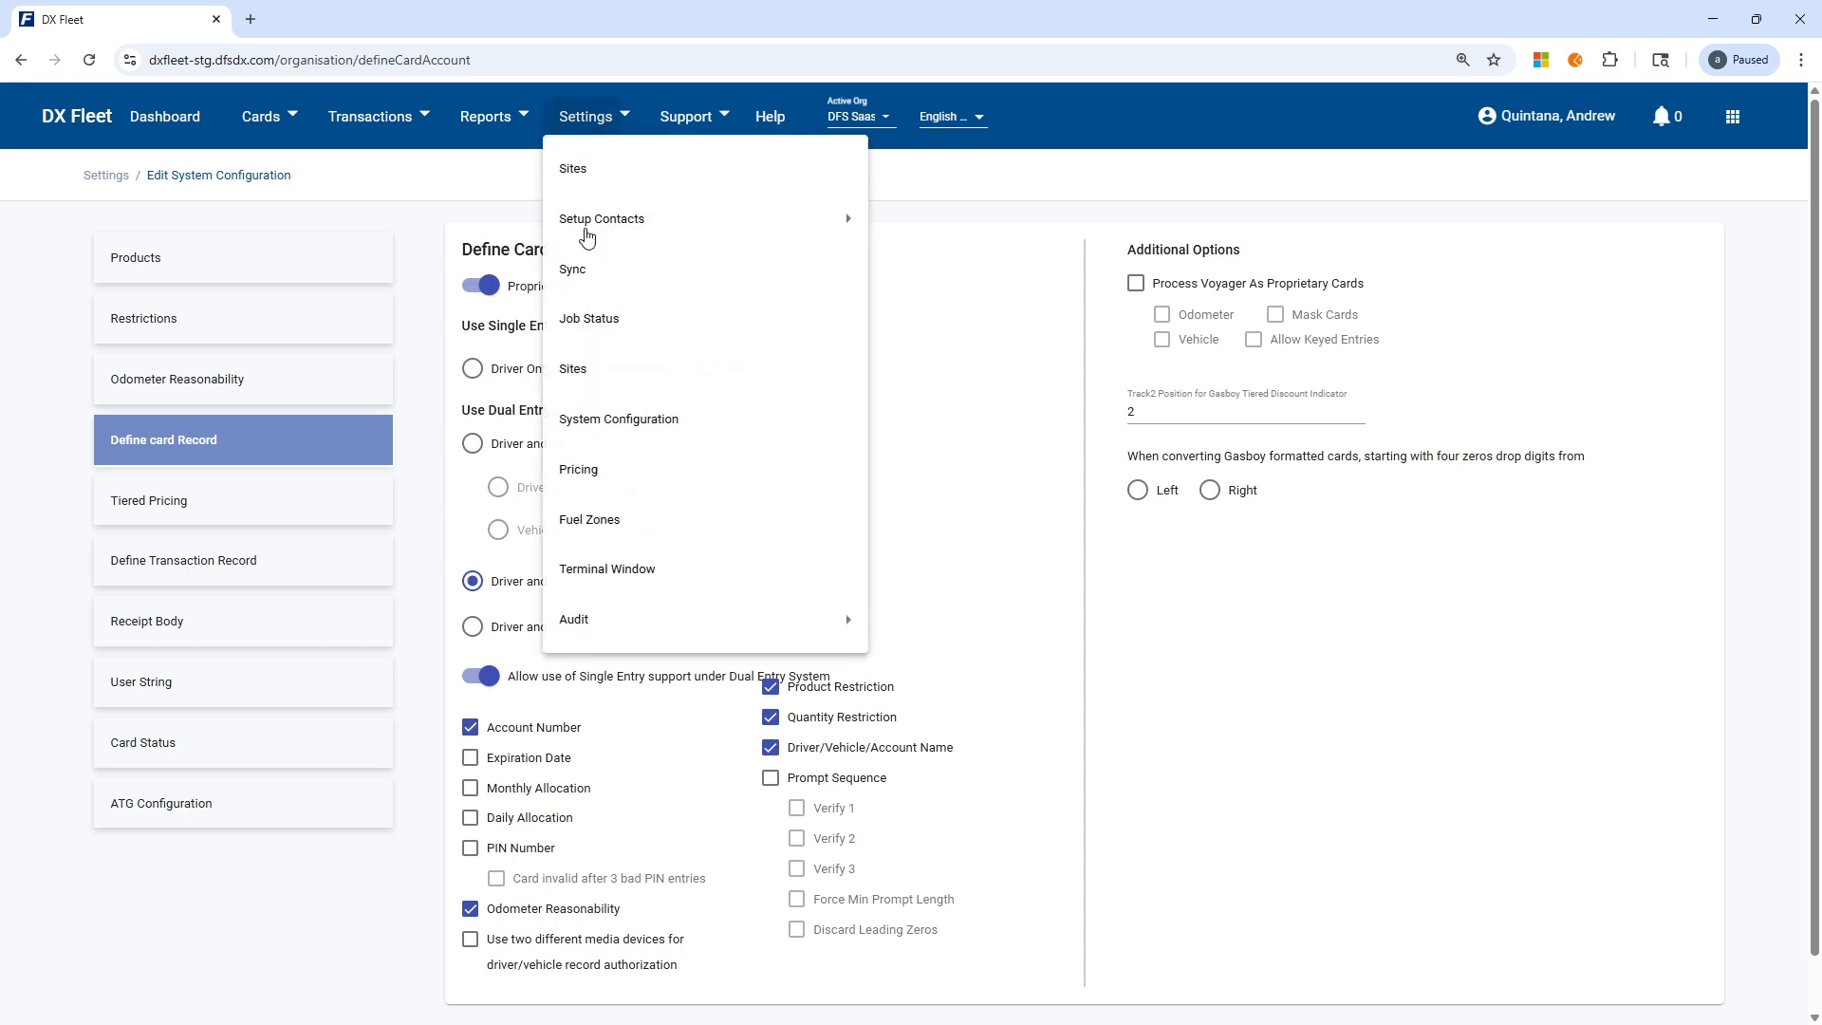
{"action": "left_click", "coordinate": [1006, 191]}
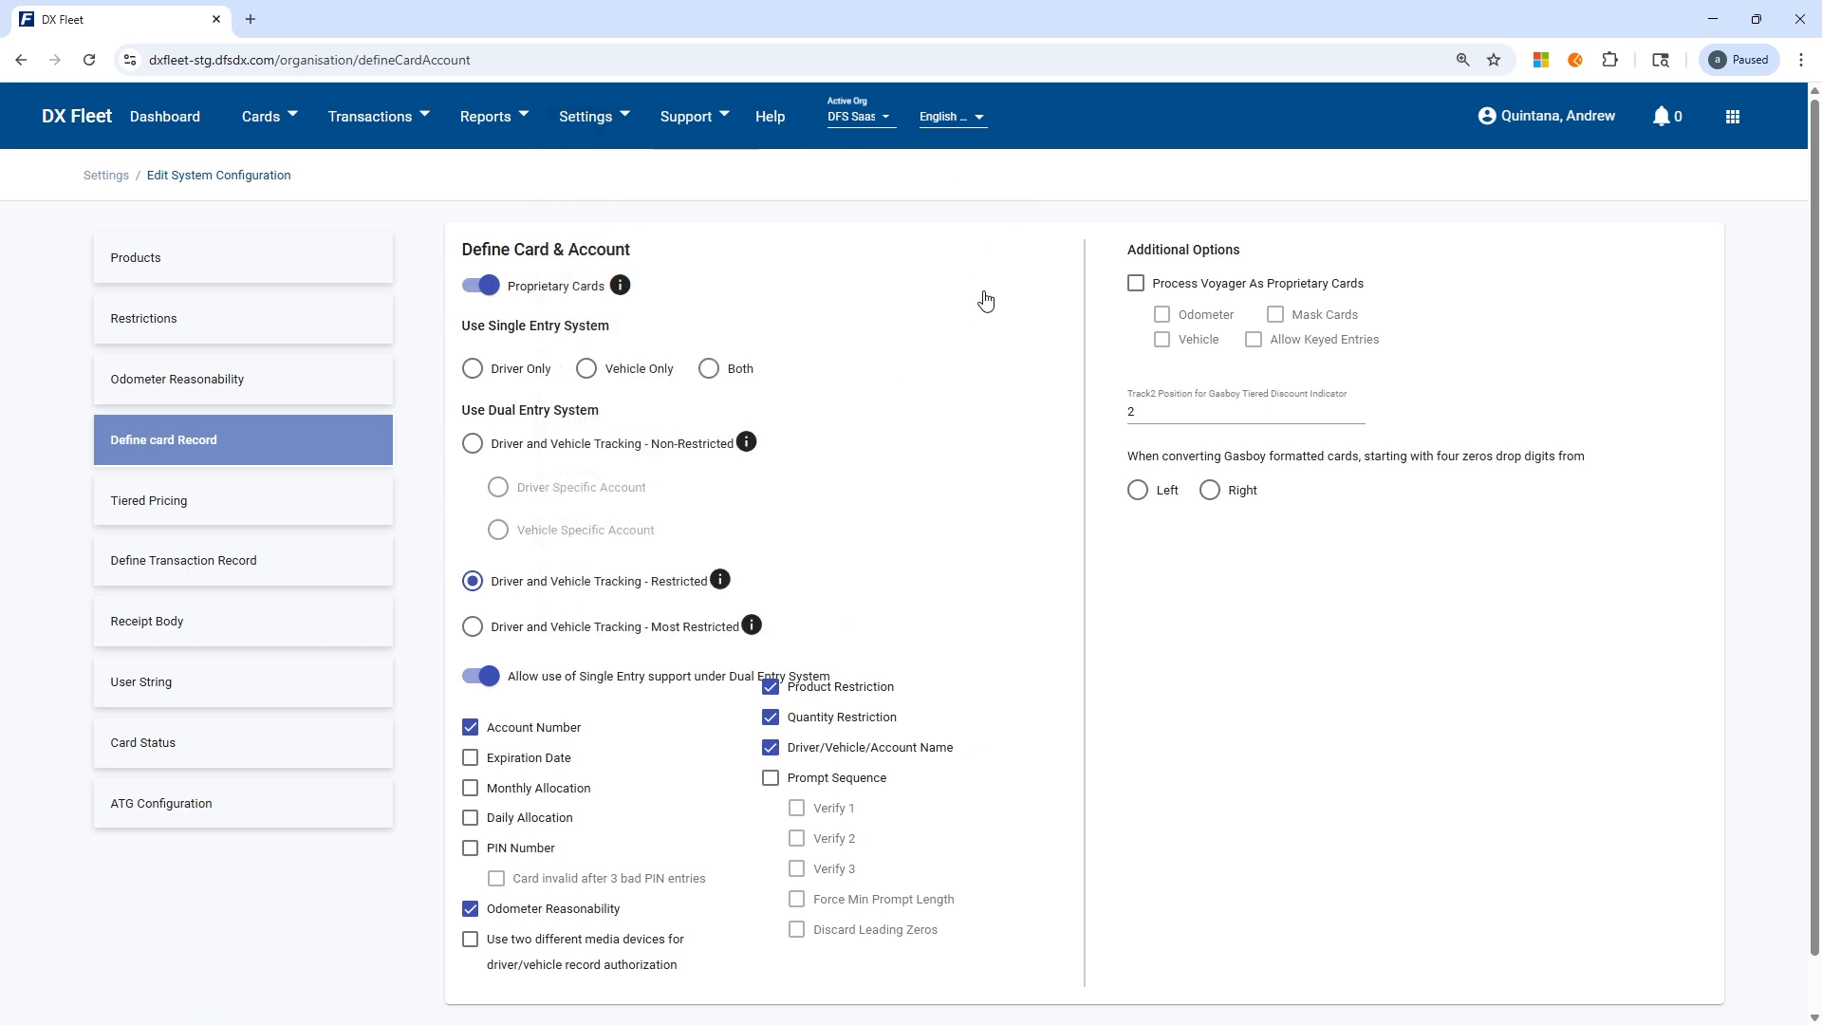
Look through the Products and Define card Record configuration, ending on the product types.
{"action": "left_click", "coordinate": [226, 279]}
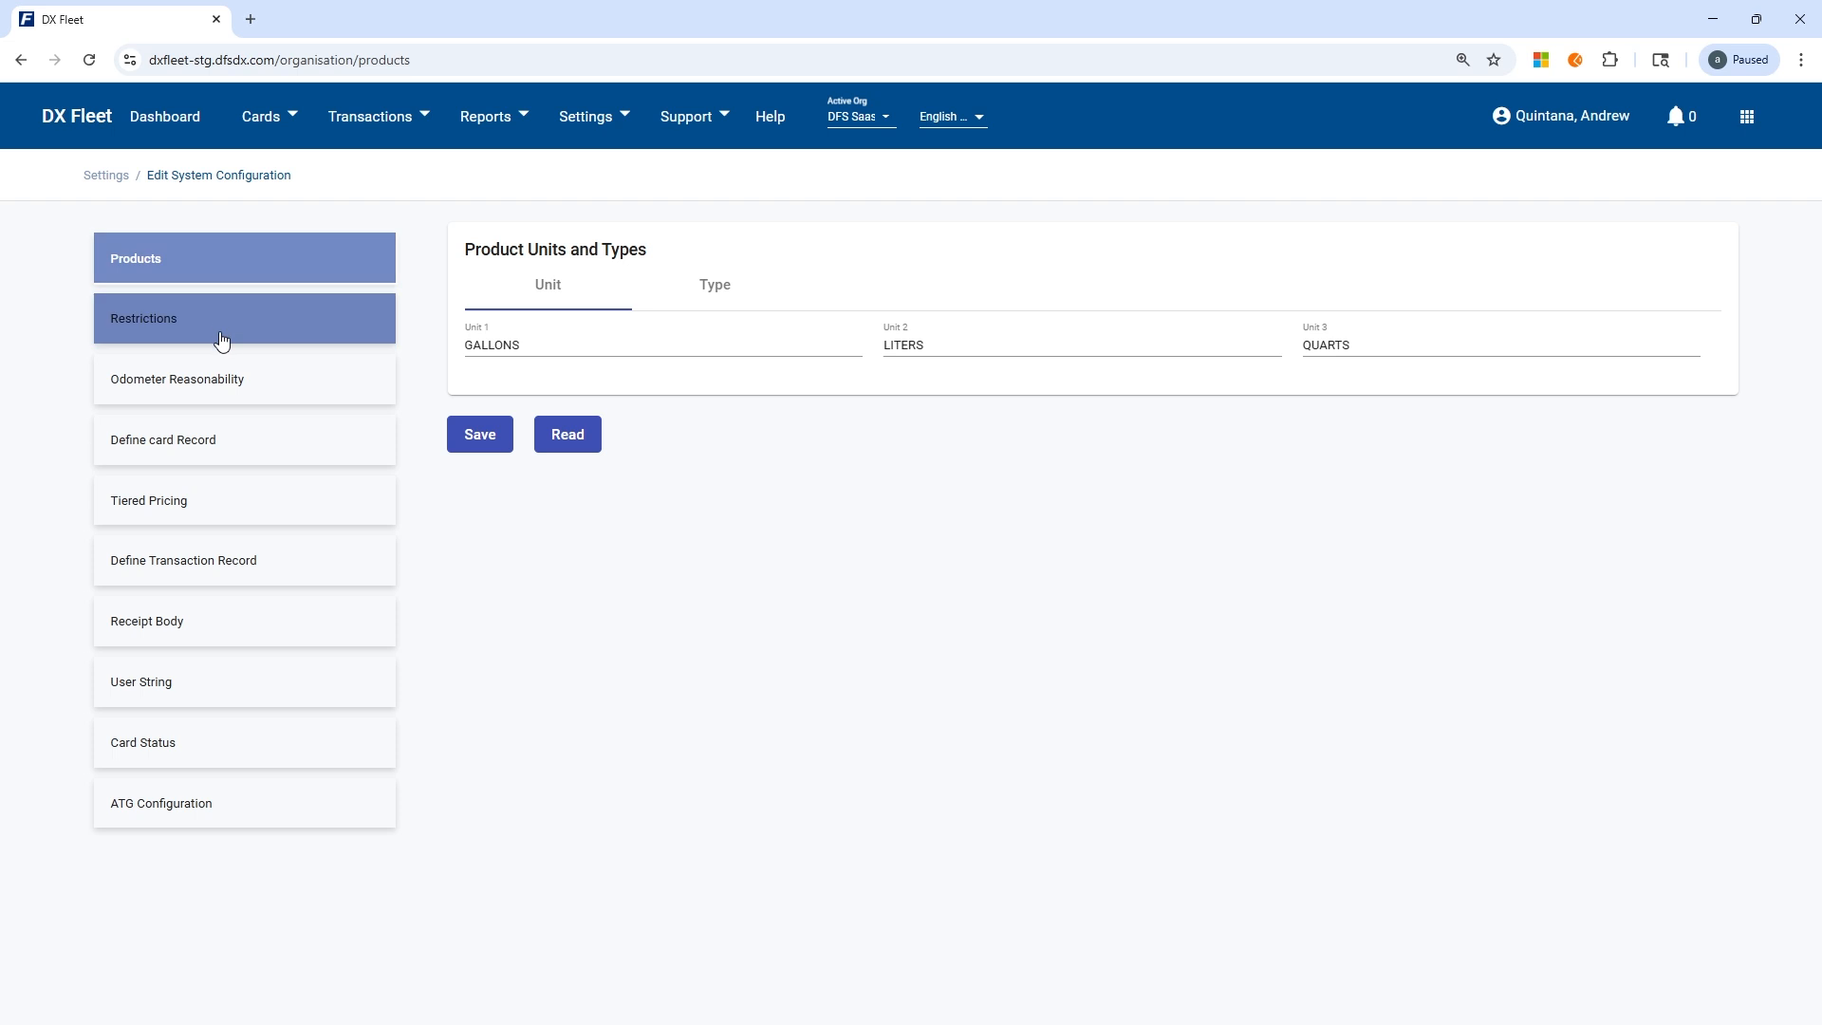
{"action": "left_click", "coordinate": [260, 440]}
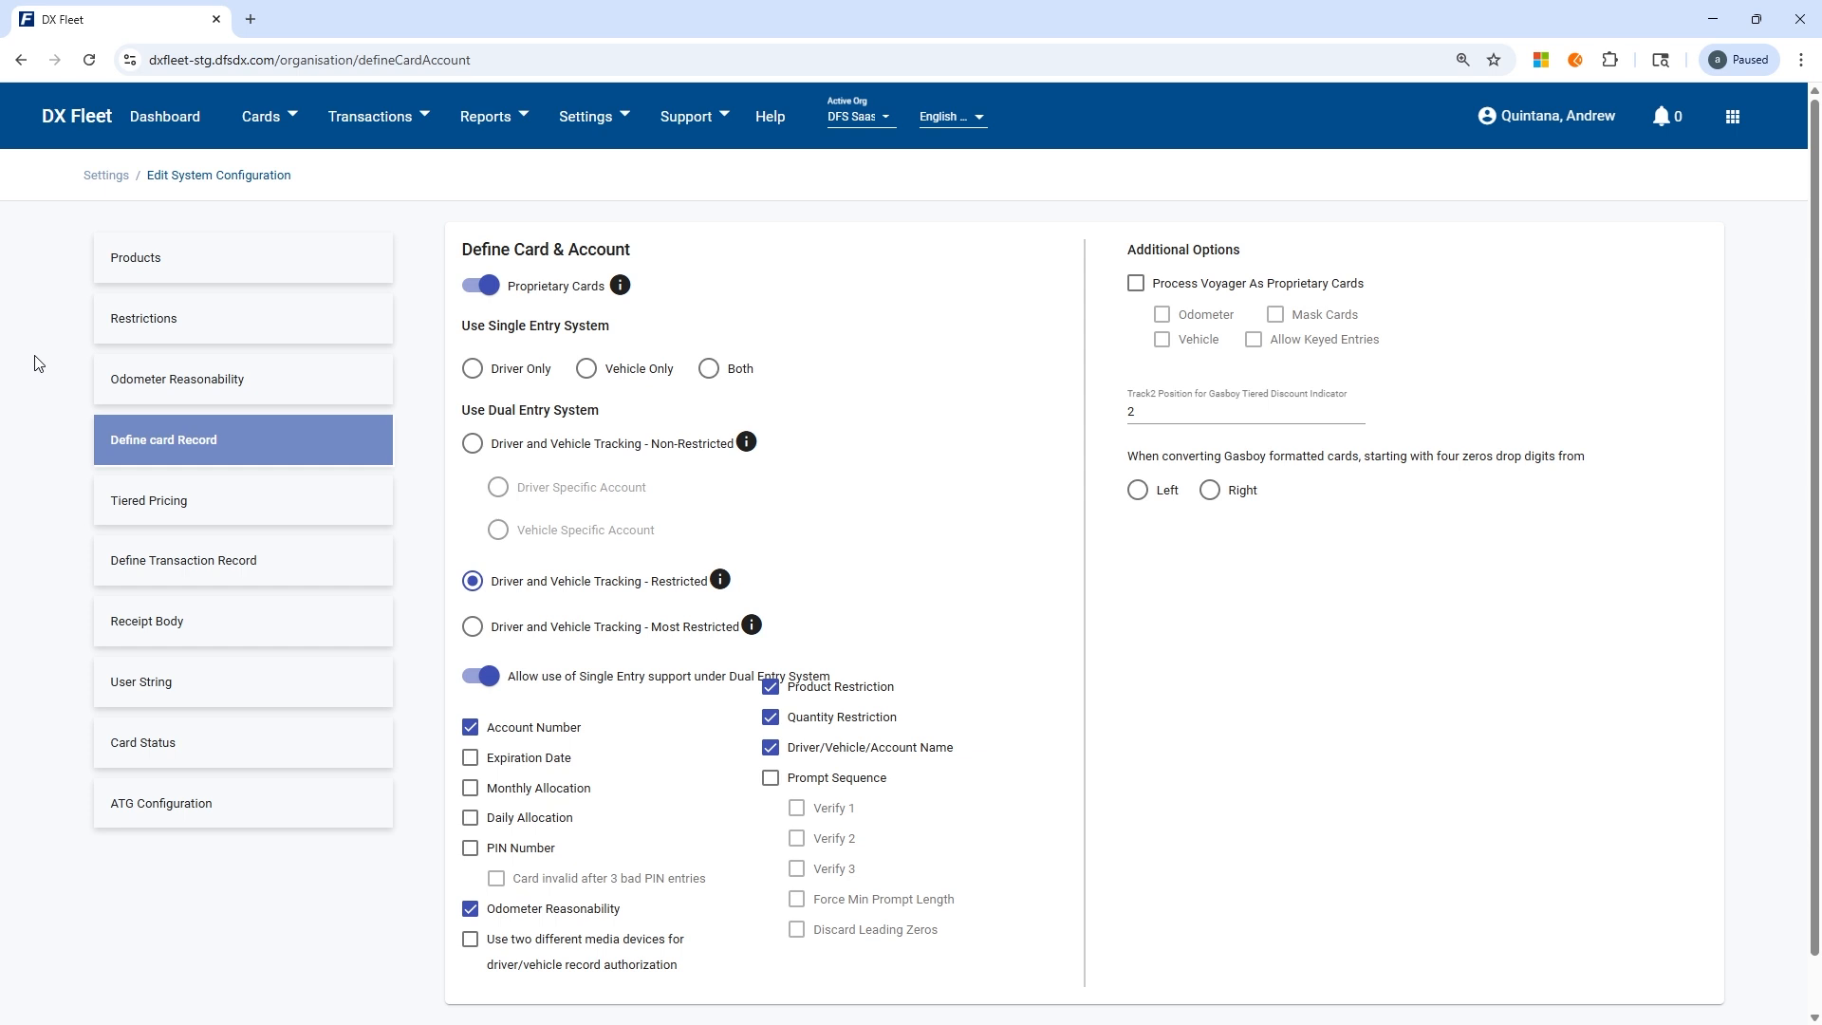
{"action": "left_click", "coordinate": [169, 257]}
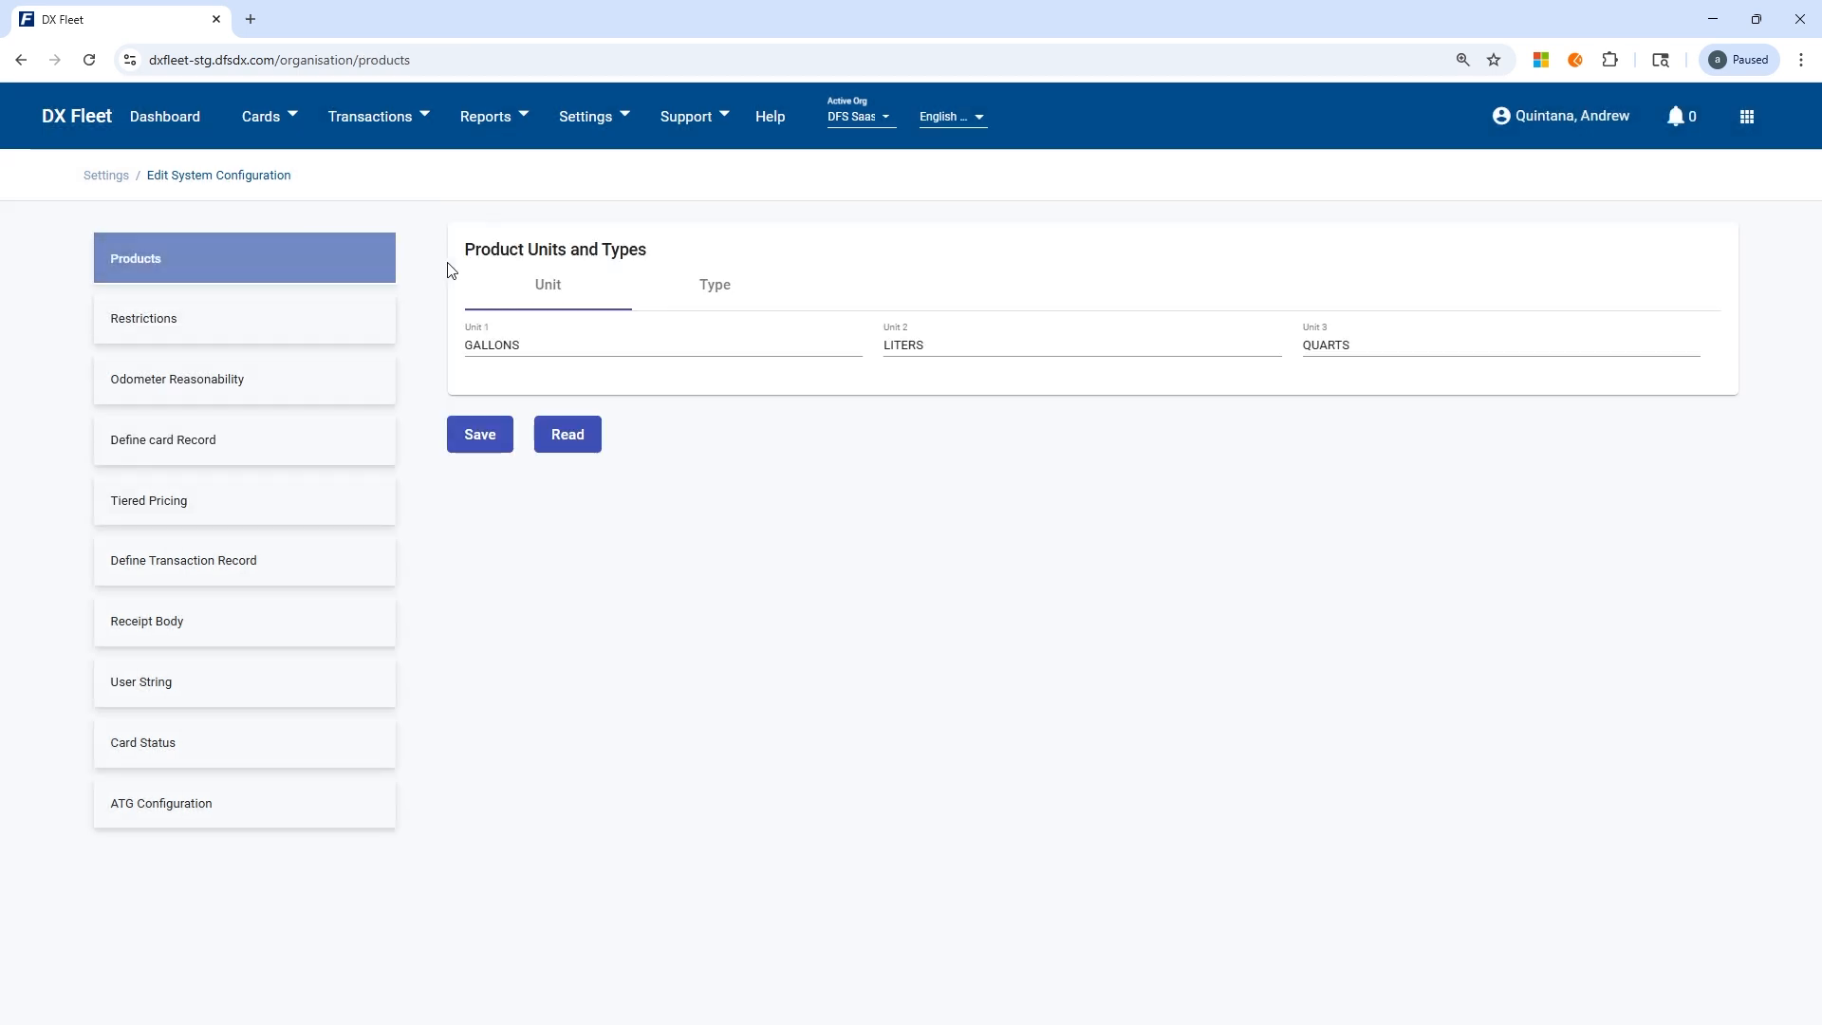
{"action": "left_click", "coordinate": [710, 283]}
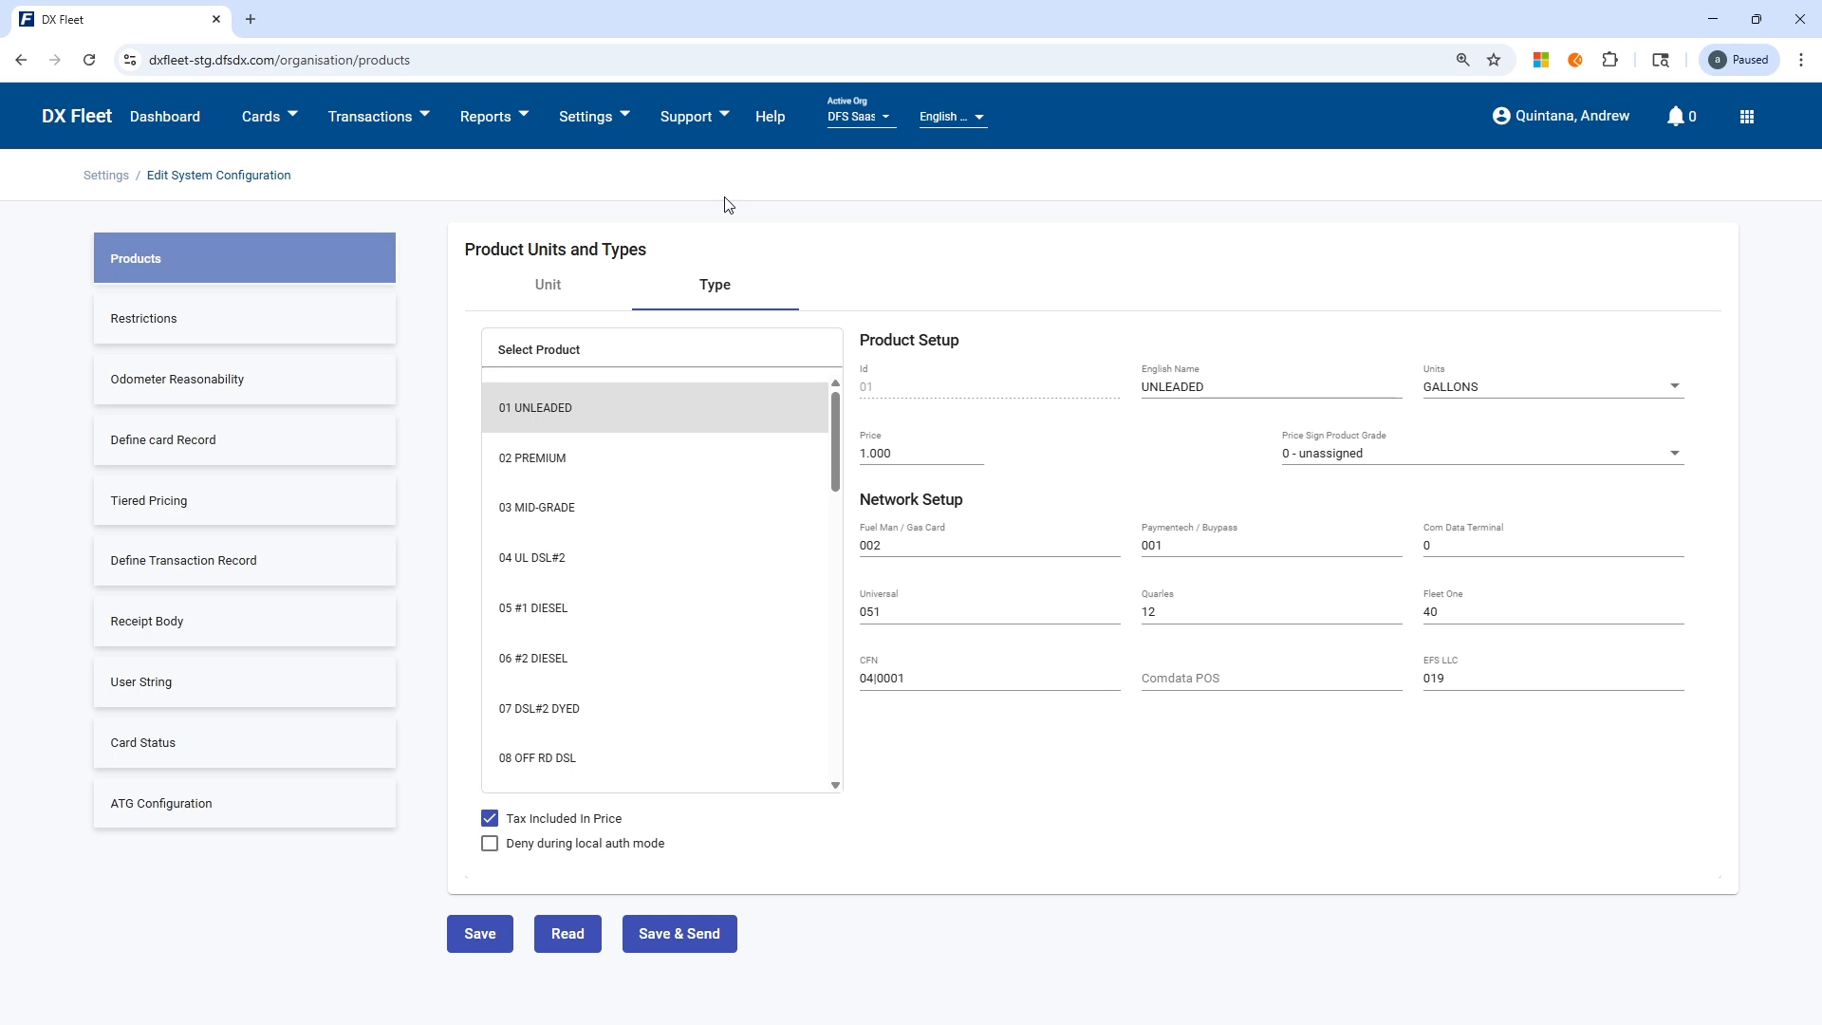
Return to the Sync settings and display the Read choices for site and global settings.
{"action": "left_click", "coordinate": [594, 121]}
{"action": "mouse_move", "coordinate": [622, 221]}
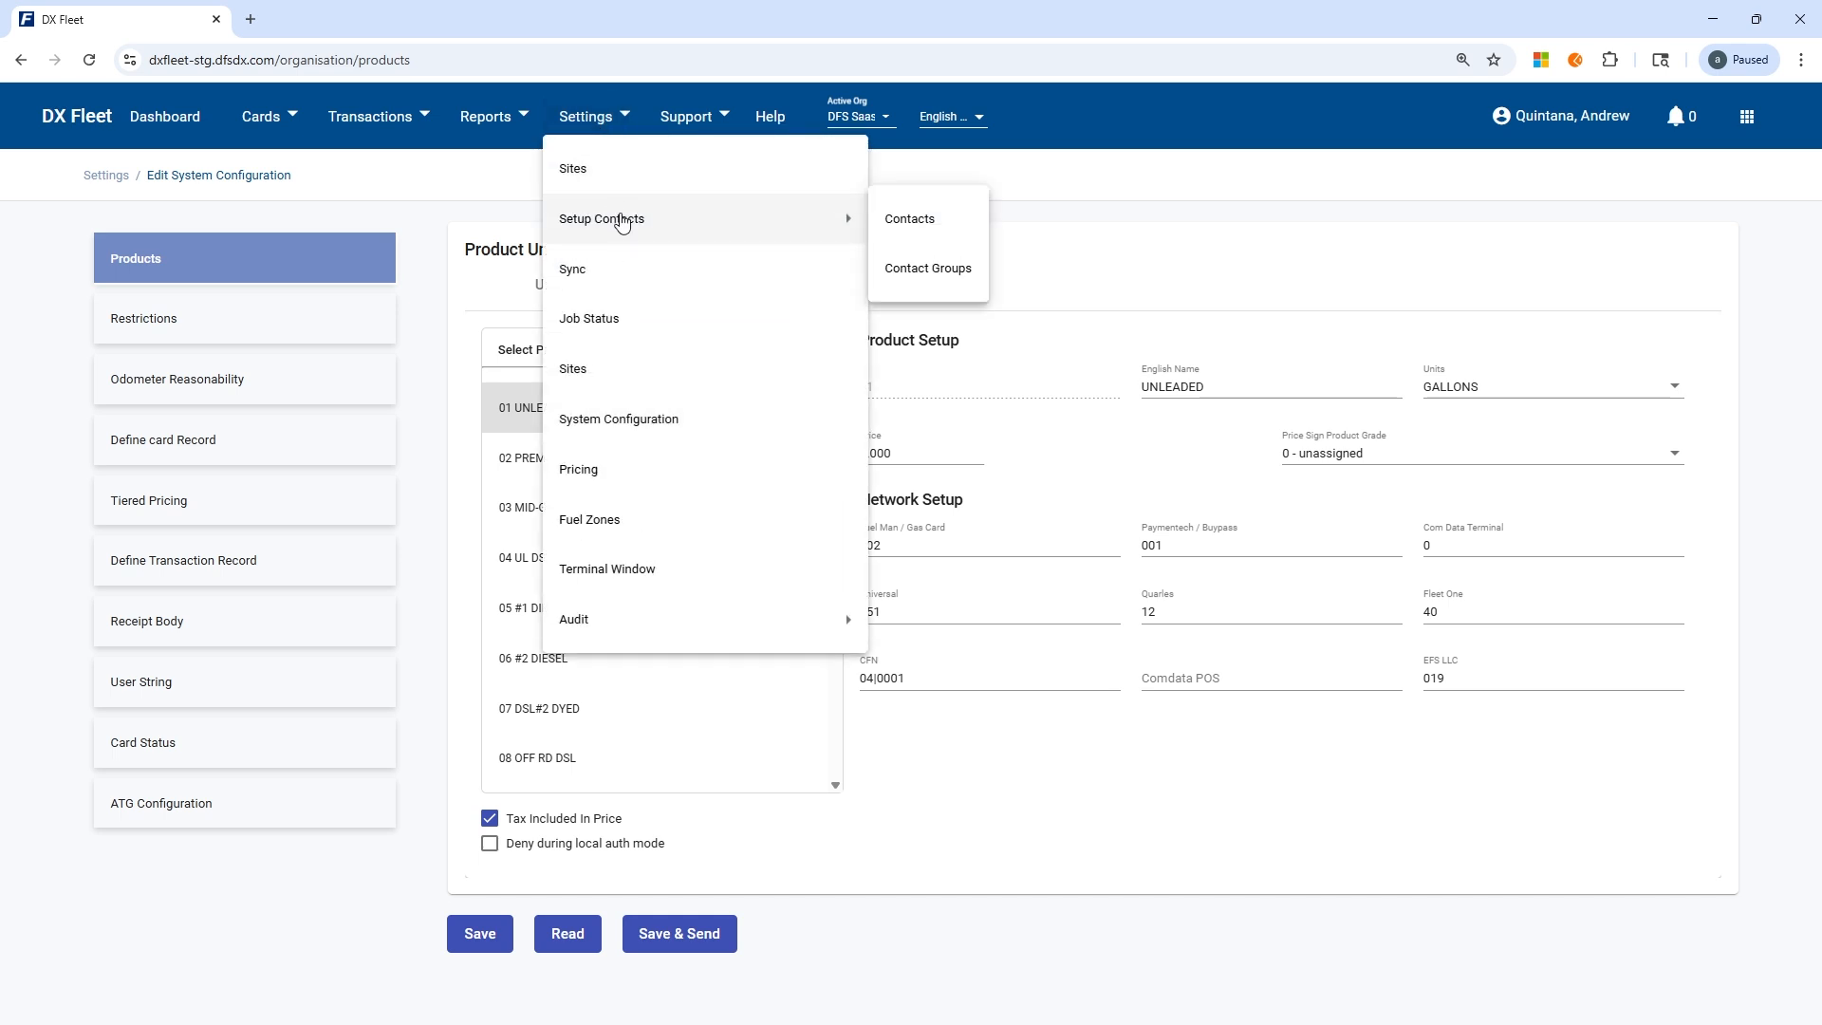
{"action": "left_click", "coordinate": [593, 271]}
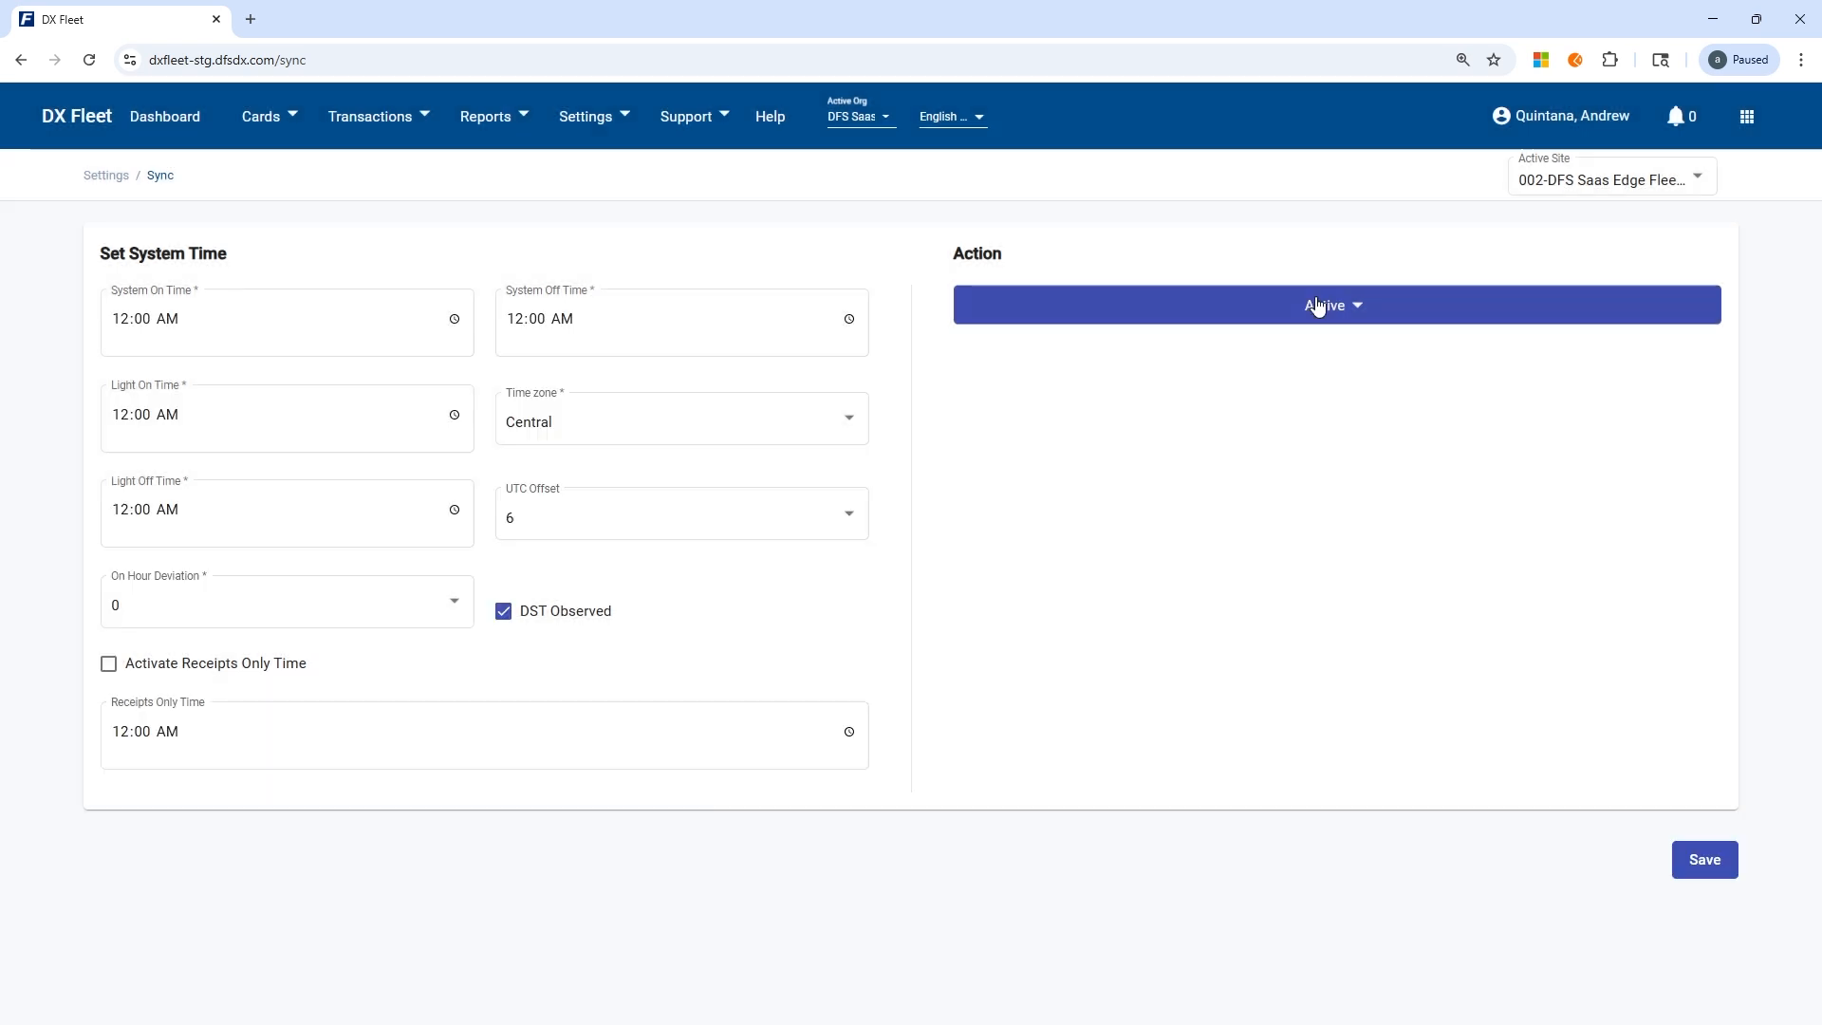
{"action": "left_click", "coordinate": [1319, 304]}
{"action": "mouse_move", "coordinate": [1005, 359]}
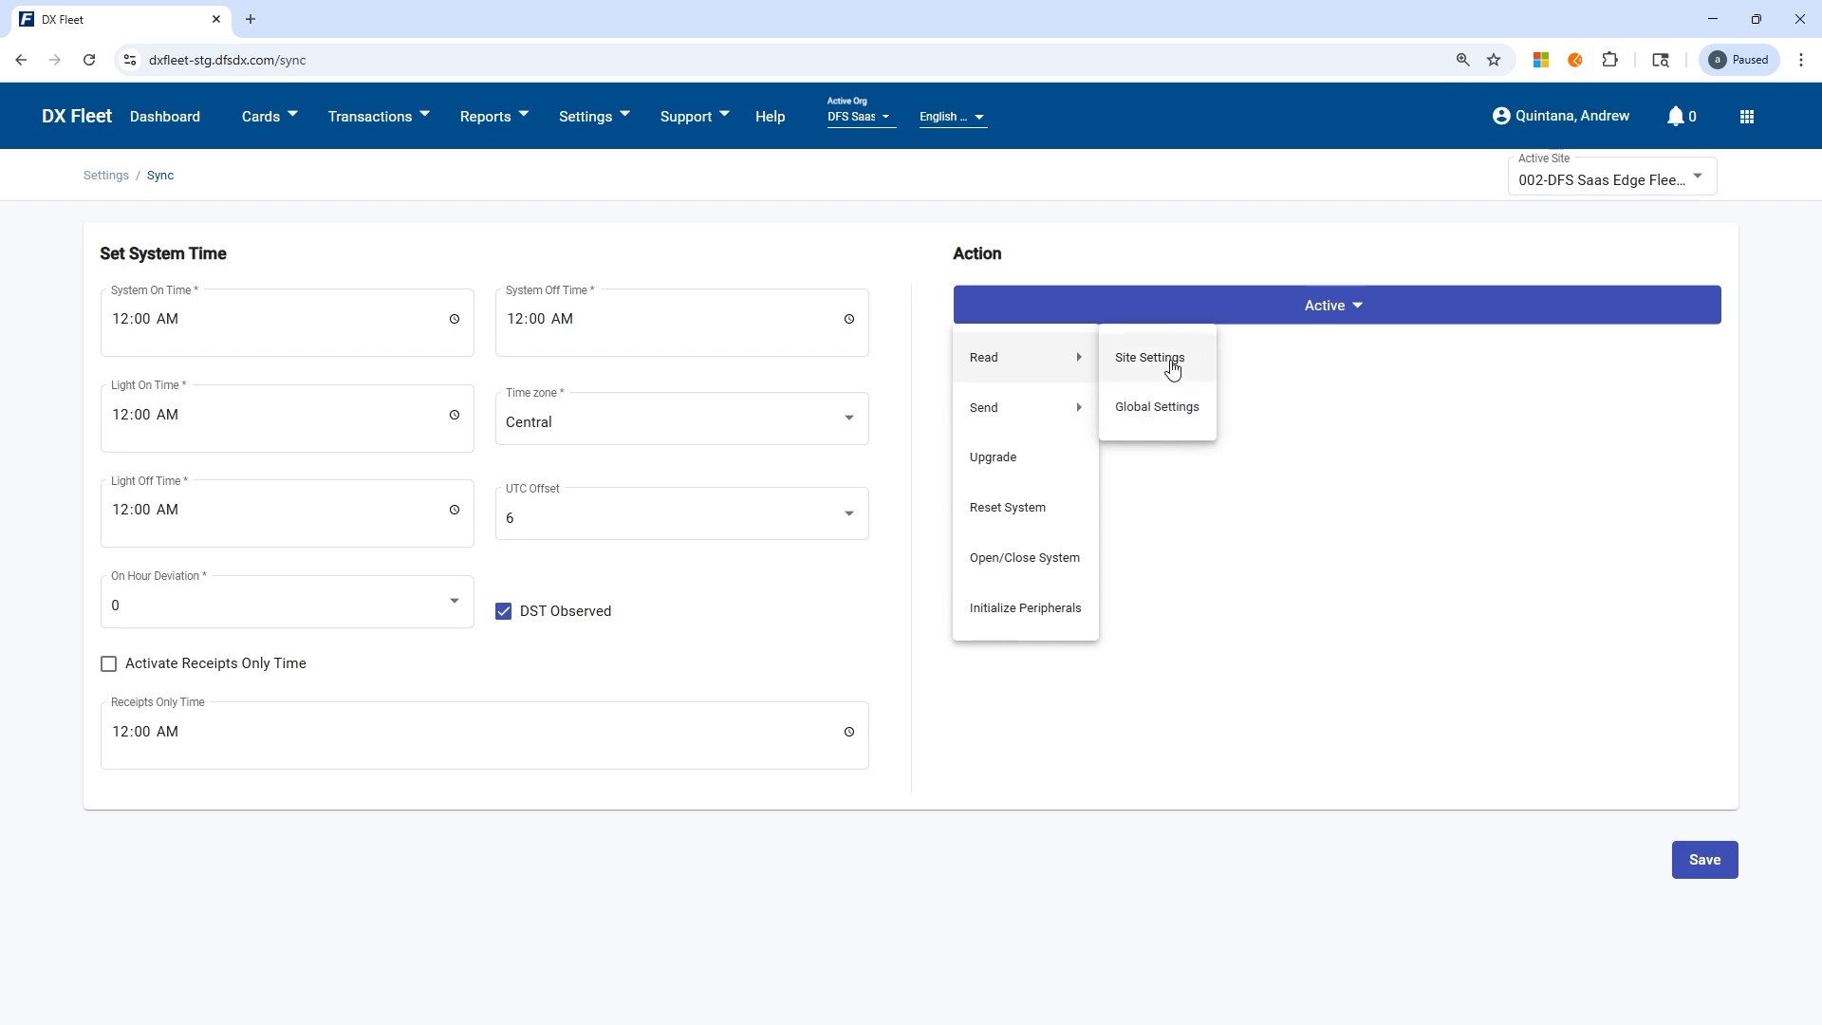
Open the site list and bring up the details of site 002, DFS Saas Edge Fleet Lab 2.
{"action": "left_click", "coordinate": [581, 115]}
{"action": "left_click", "coordinate": [581, 116]}
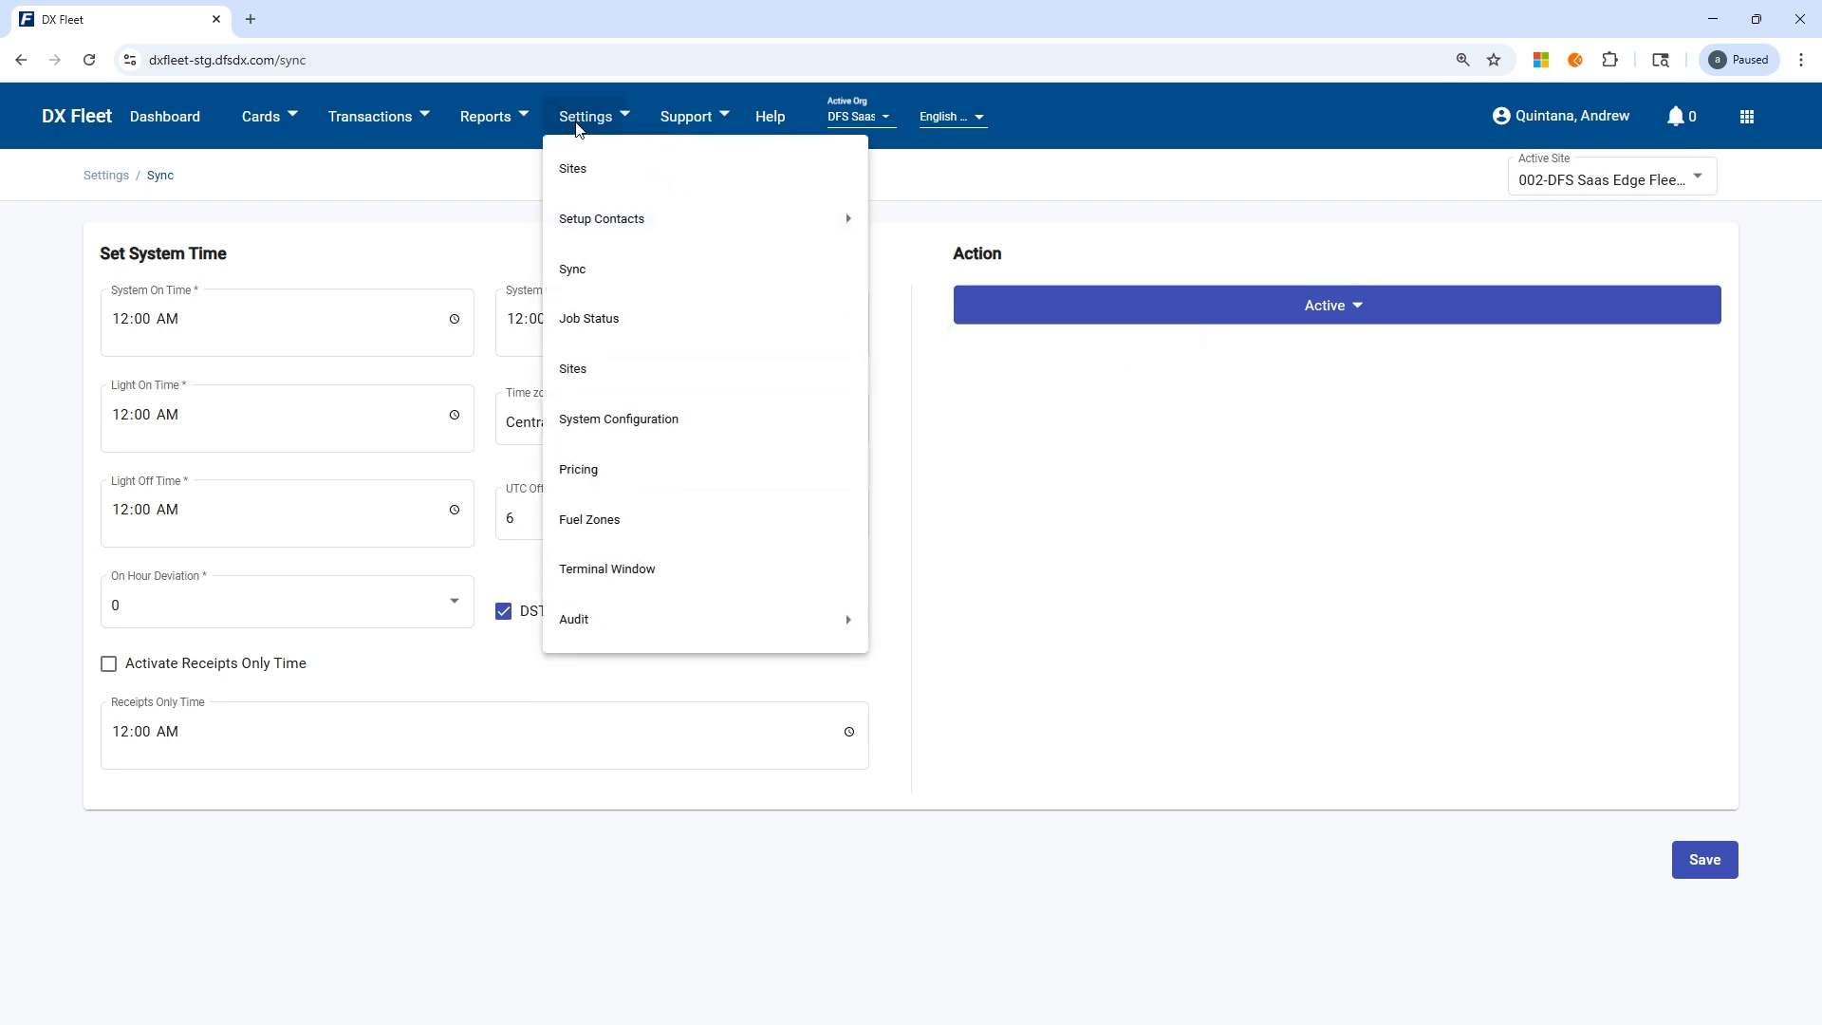
{"action": "left_click", "coordinate": [594, 370]}
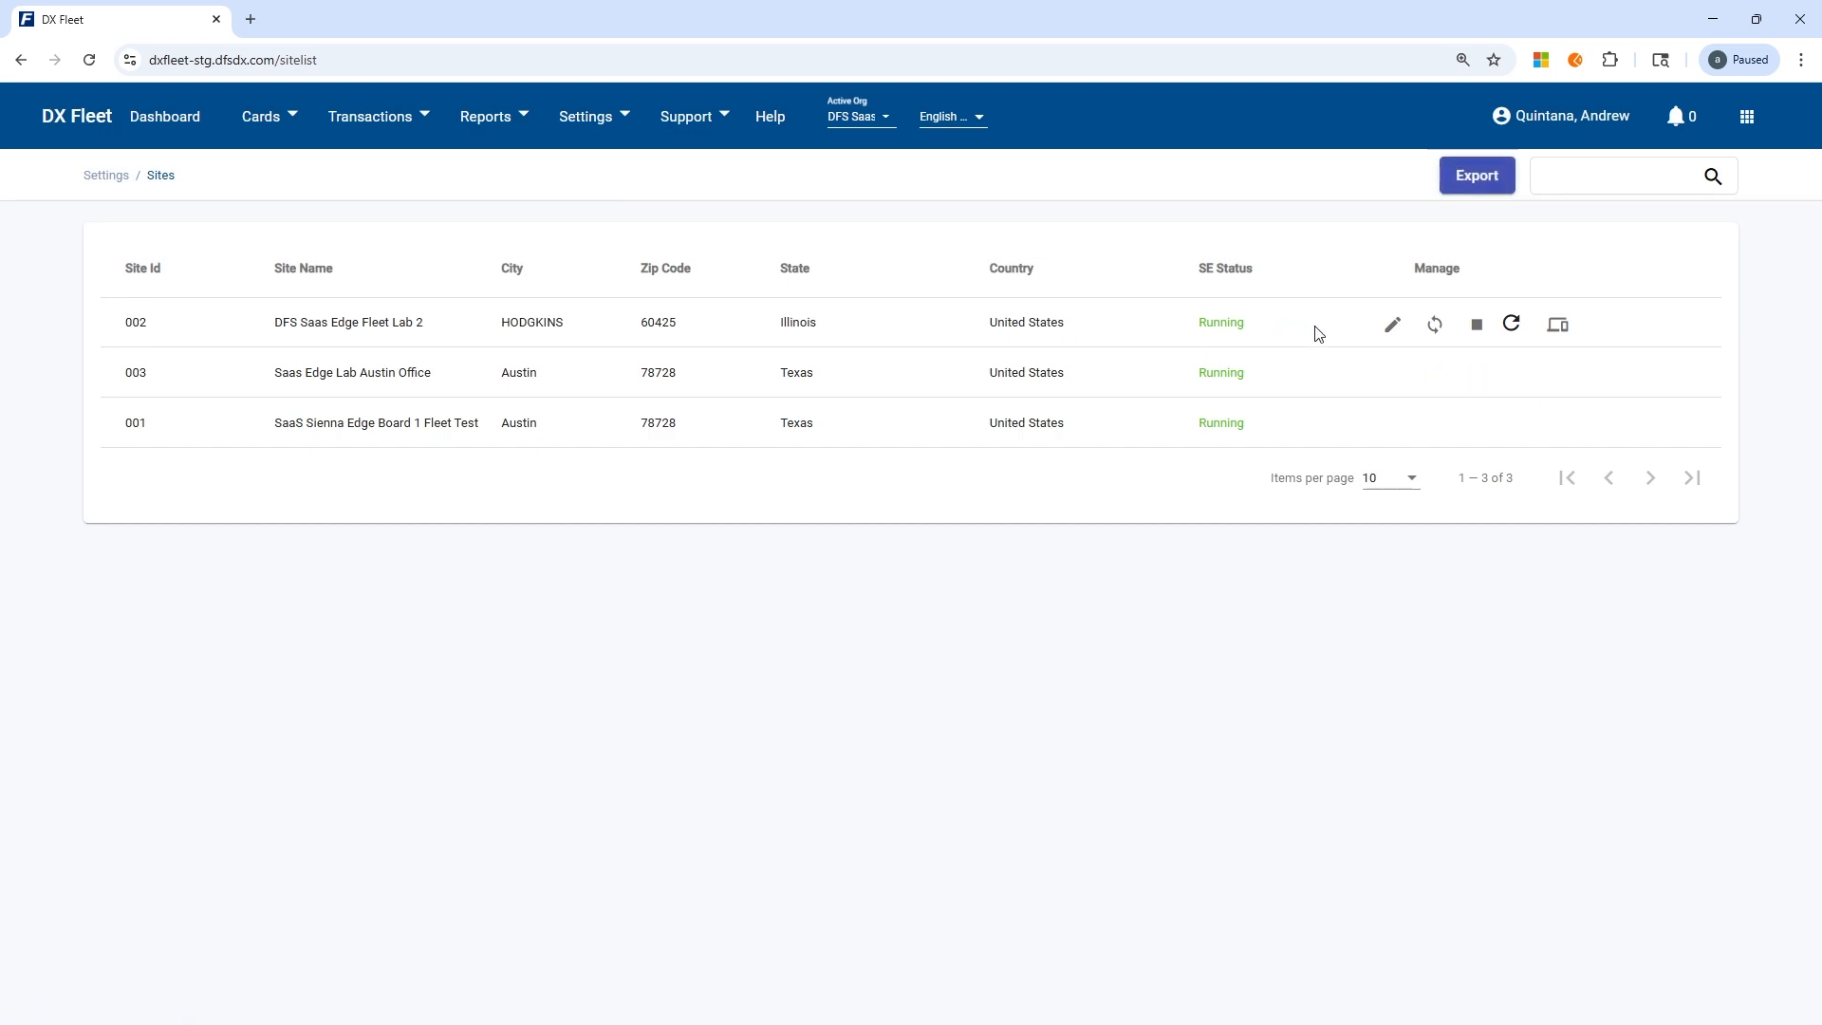
{"action": "left_click", "coordinate": [1391, 325]}
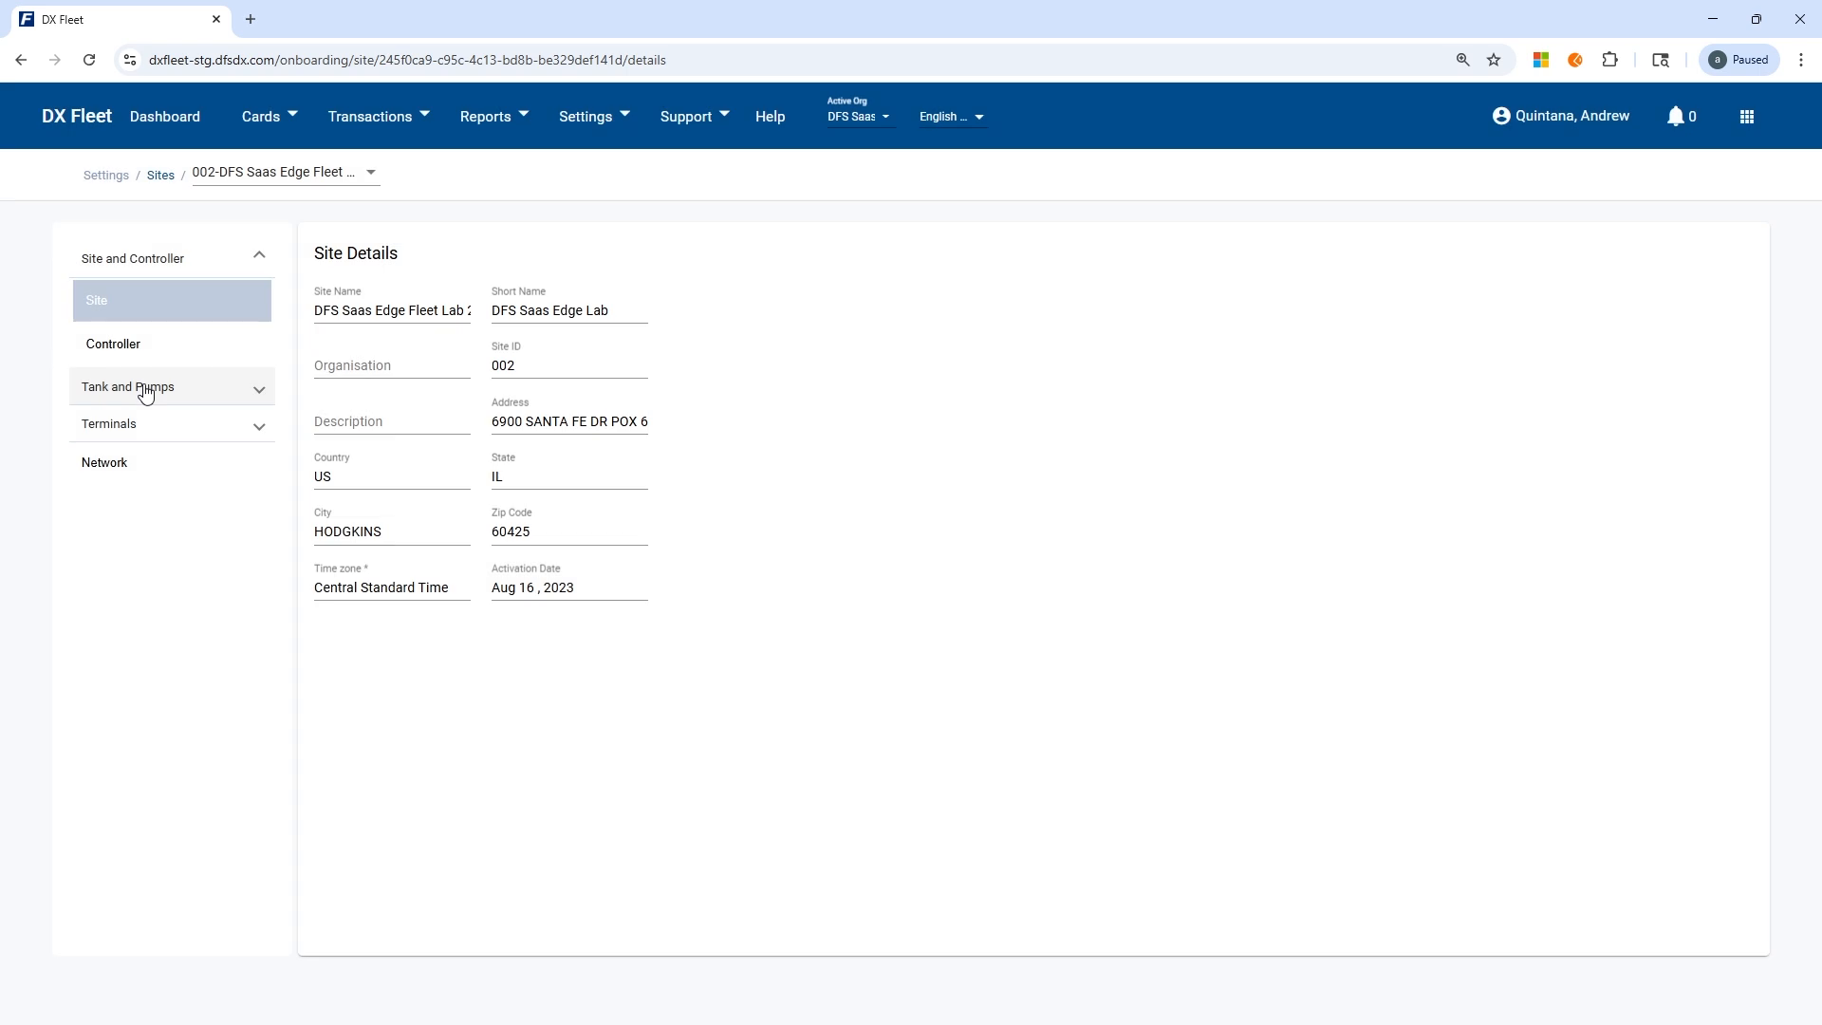
Look over the site's Tank and Pumps and Terminals sections, then view its pump list.
{"action": "left_click", "coordinate": [156, 393]}
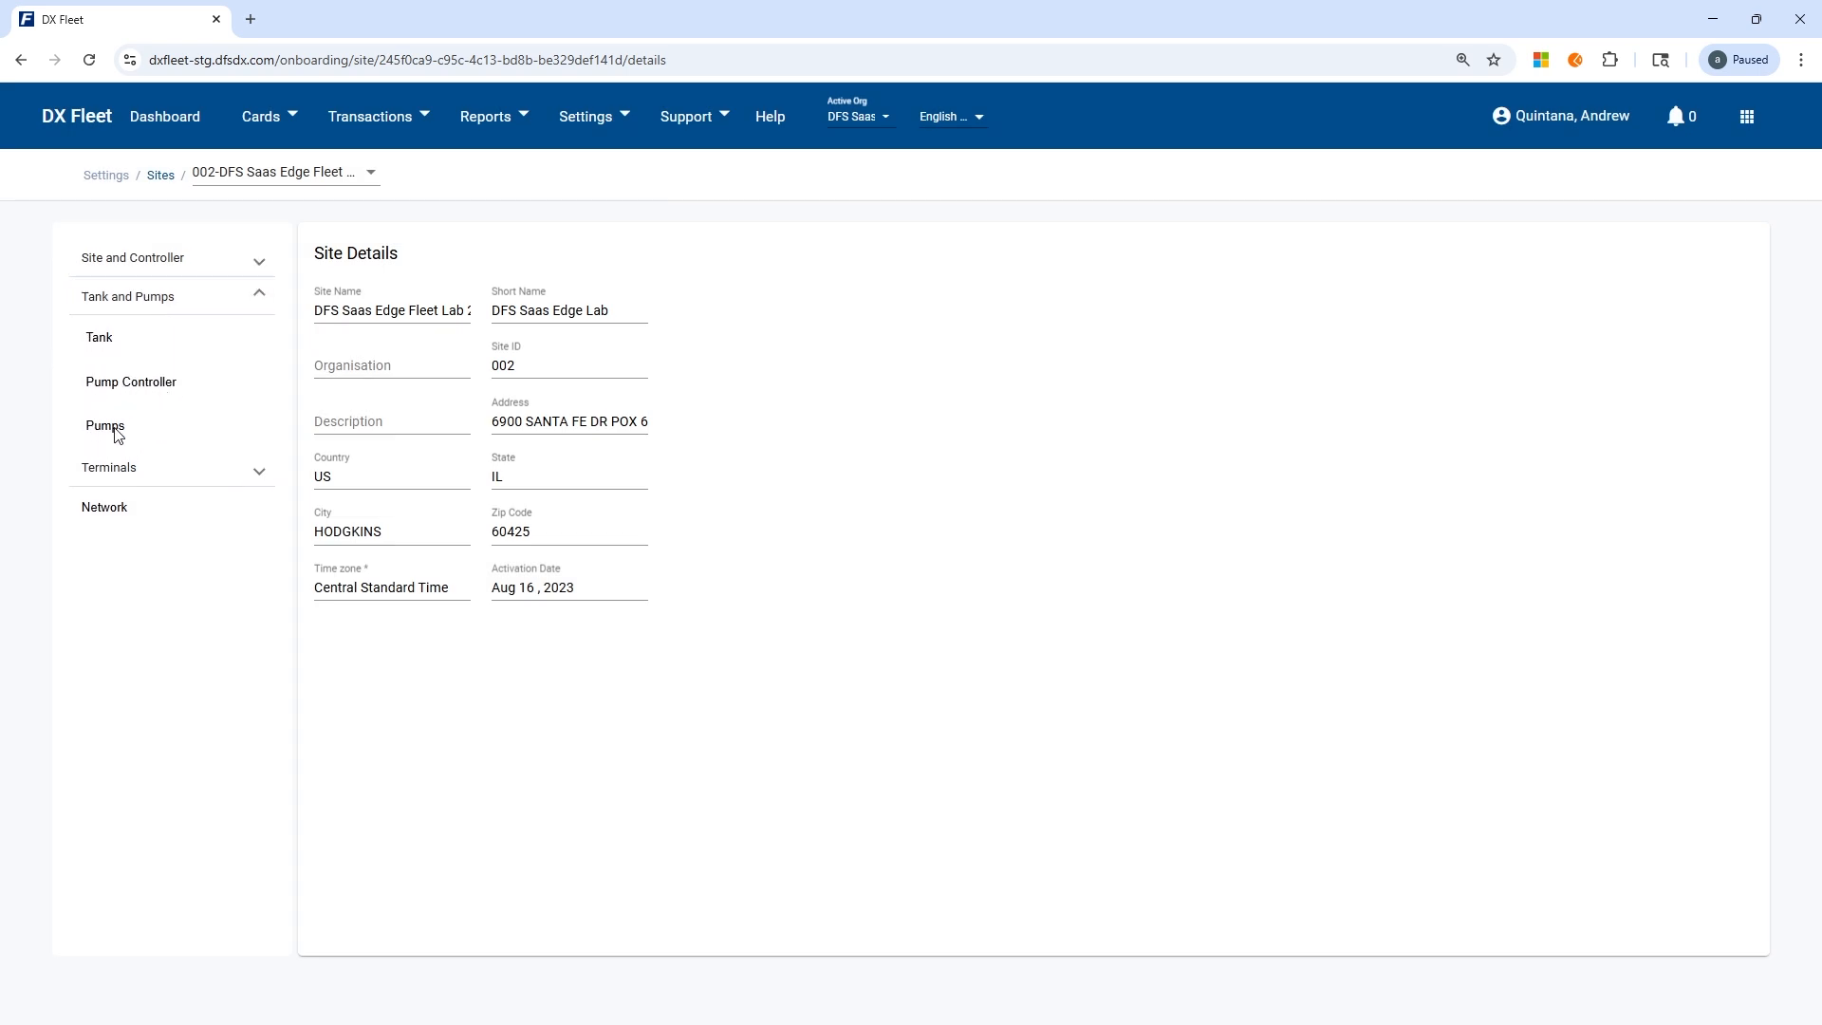
{"action": "left_click", "coordinate": [122, 468]}
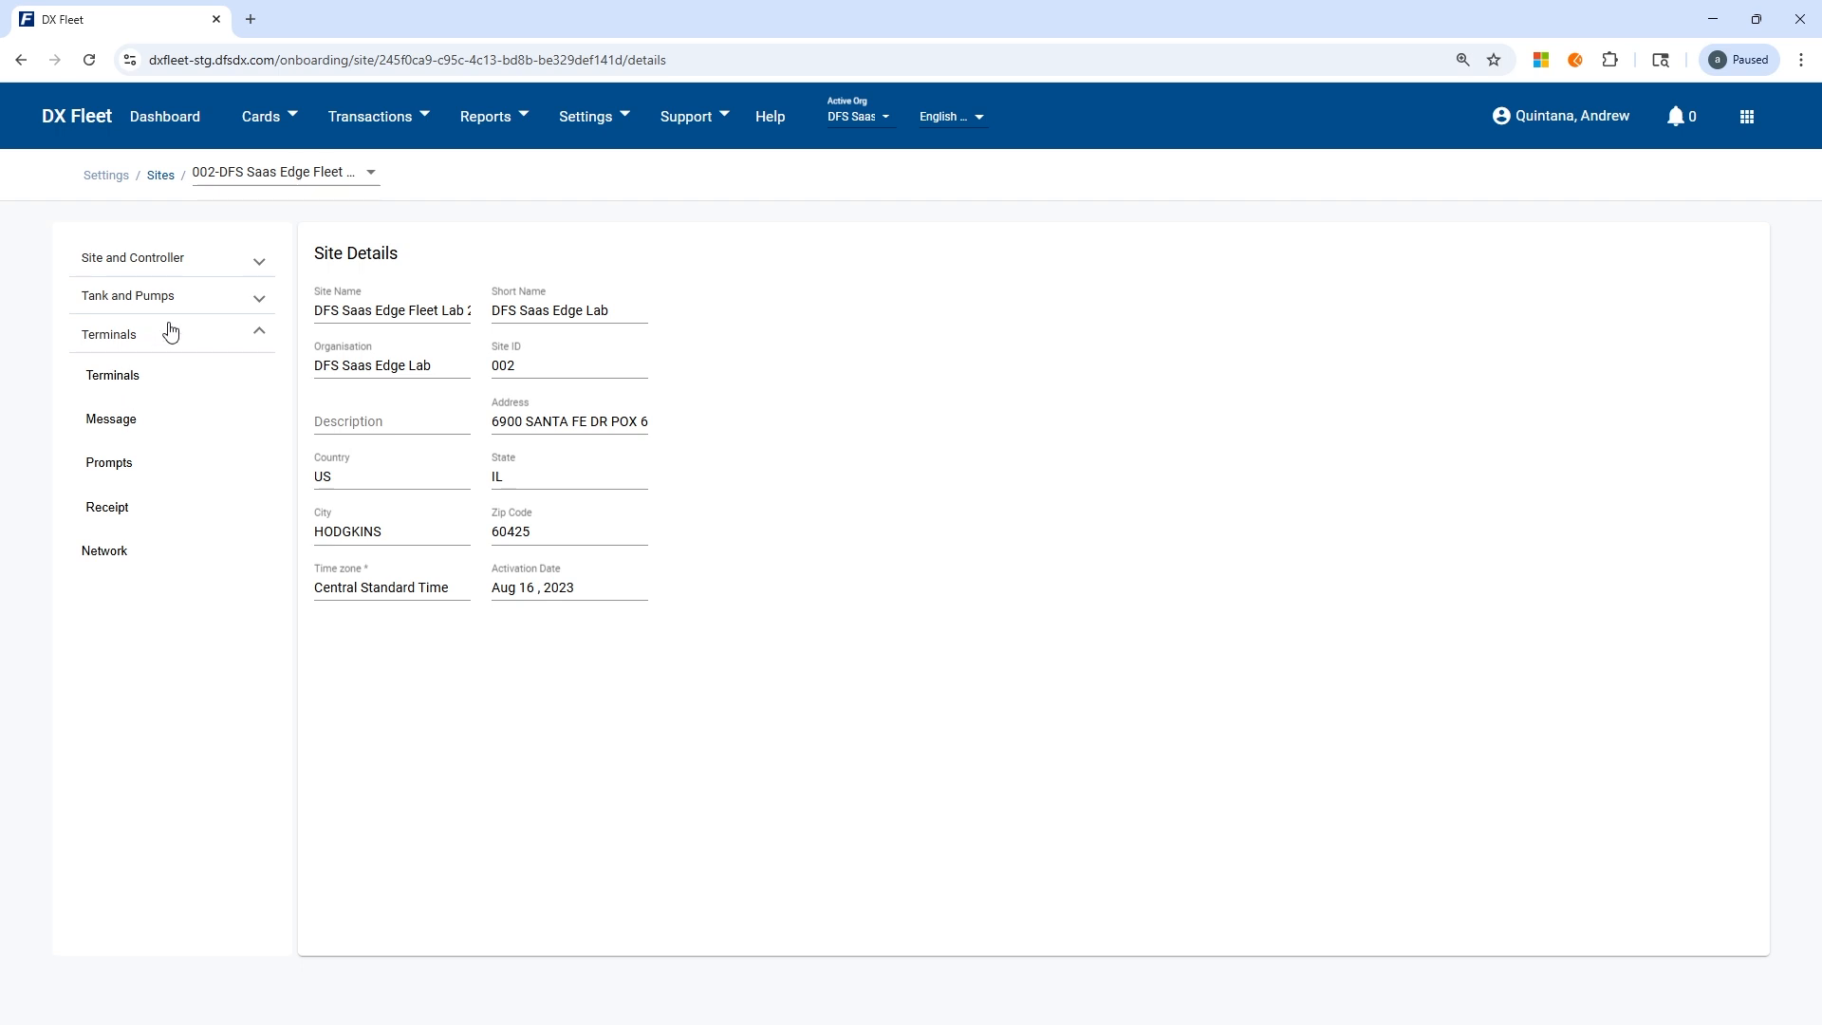
{"action": "left_click", "coordinate": [181, 301]}
{"action": "left_click", "coordinate": [106, 427]}
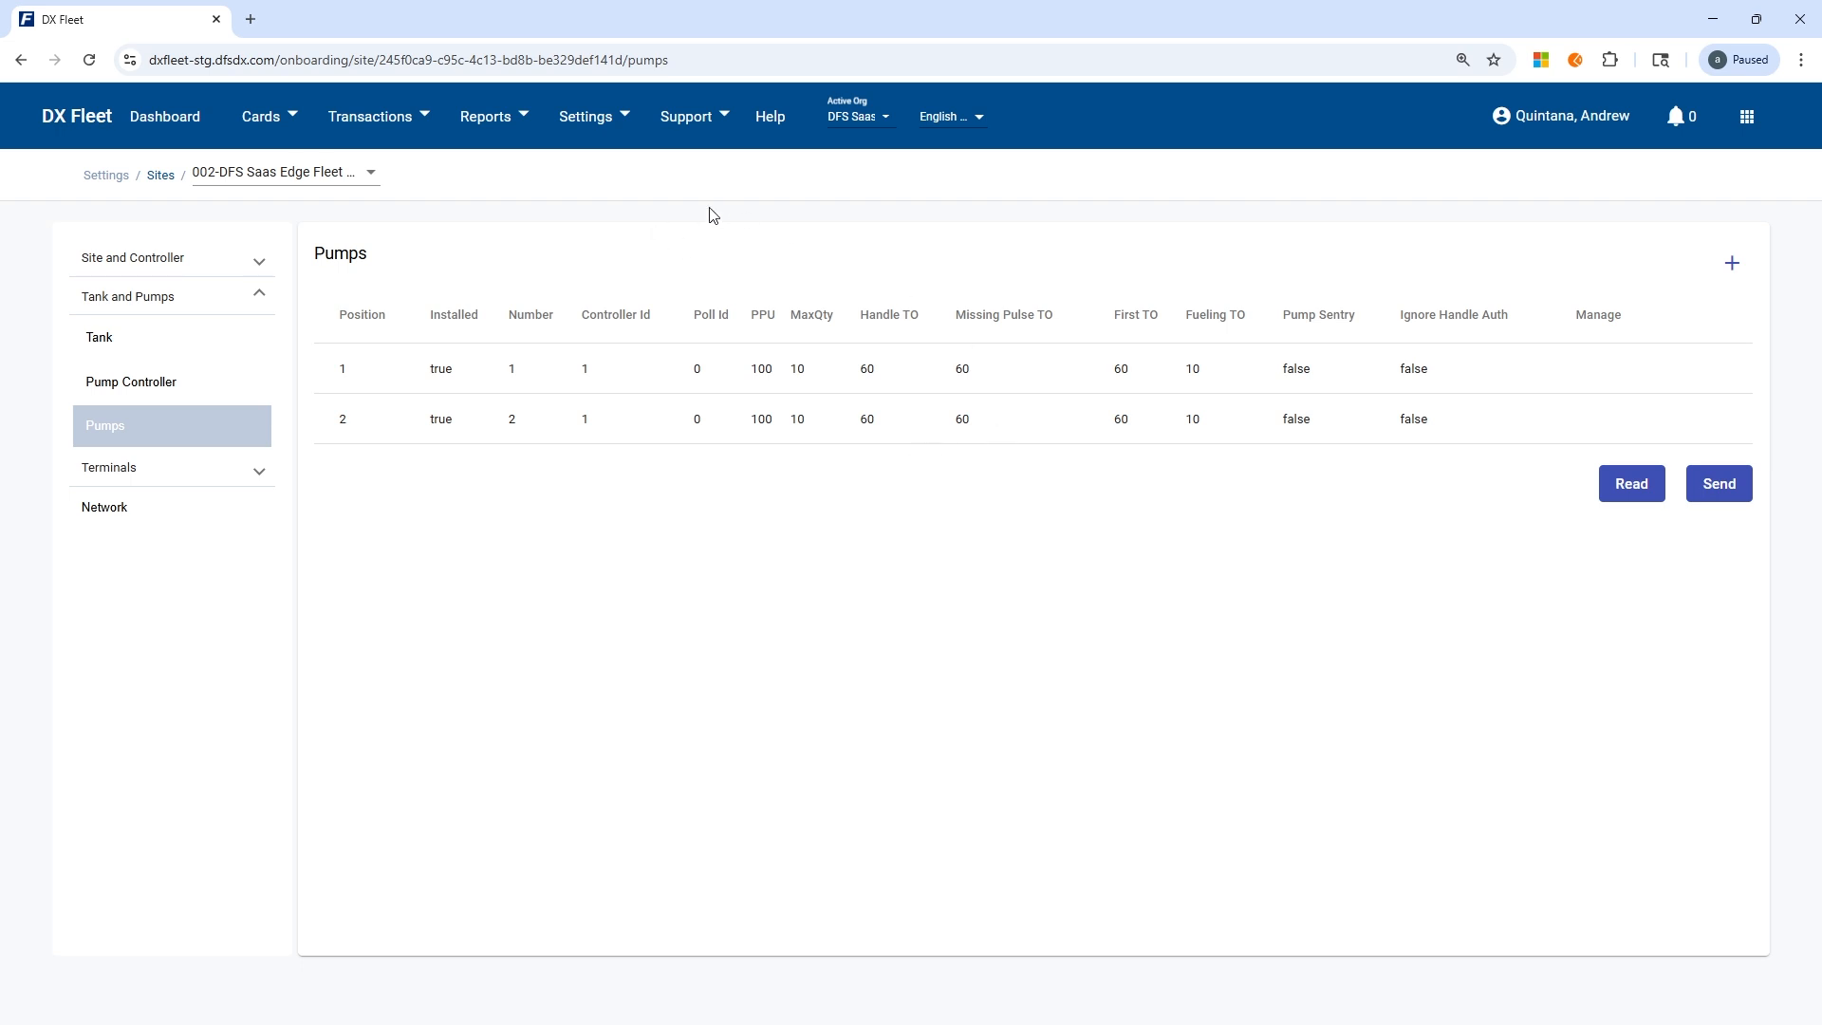
Go back to the Sync settings and show both the Read and Send choices for site and global settings.
{"action": "left_click", "coordinate": [582, 118]}
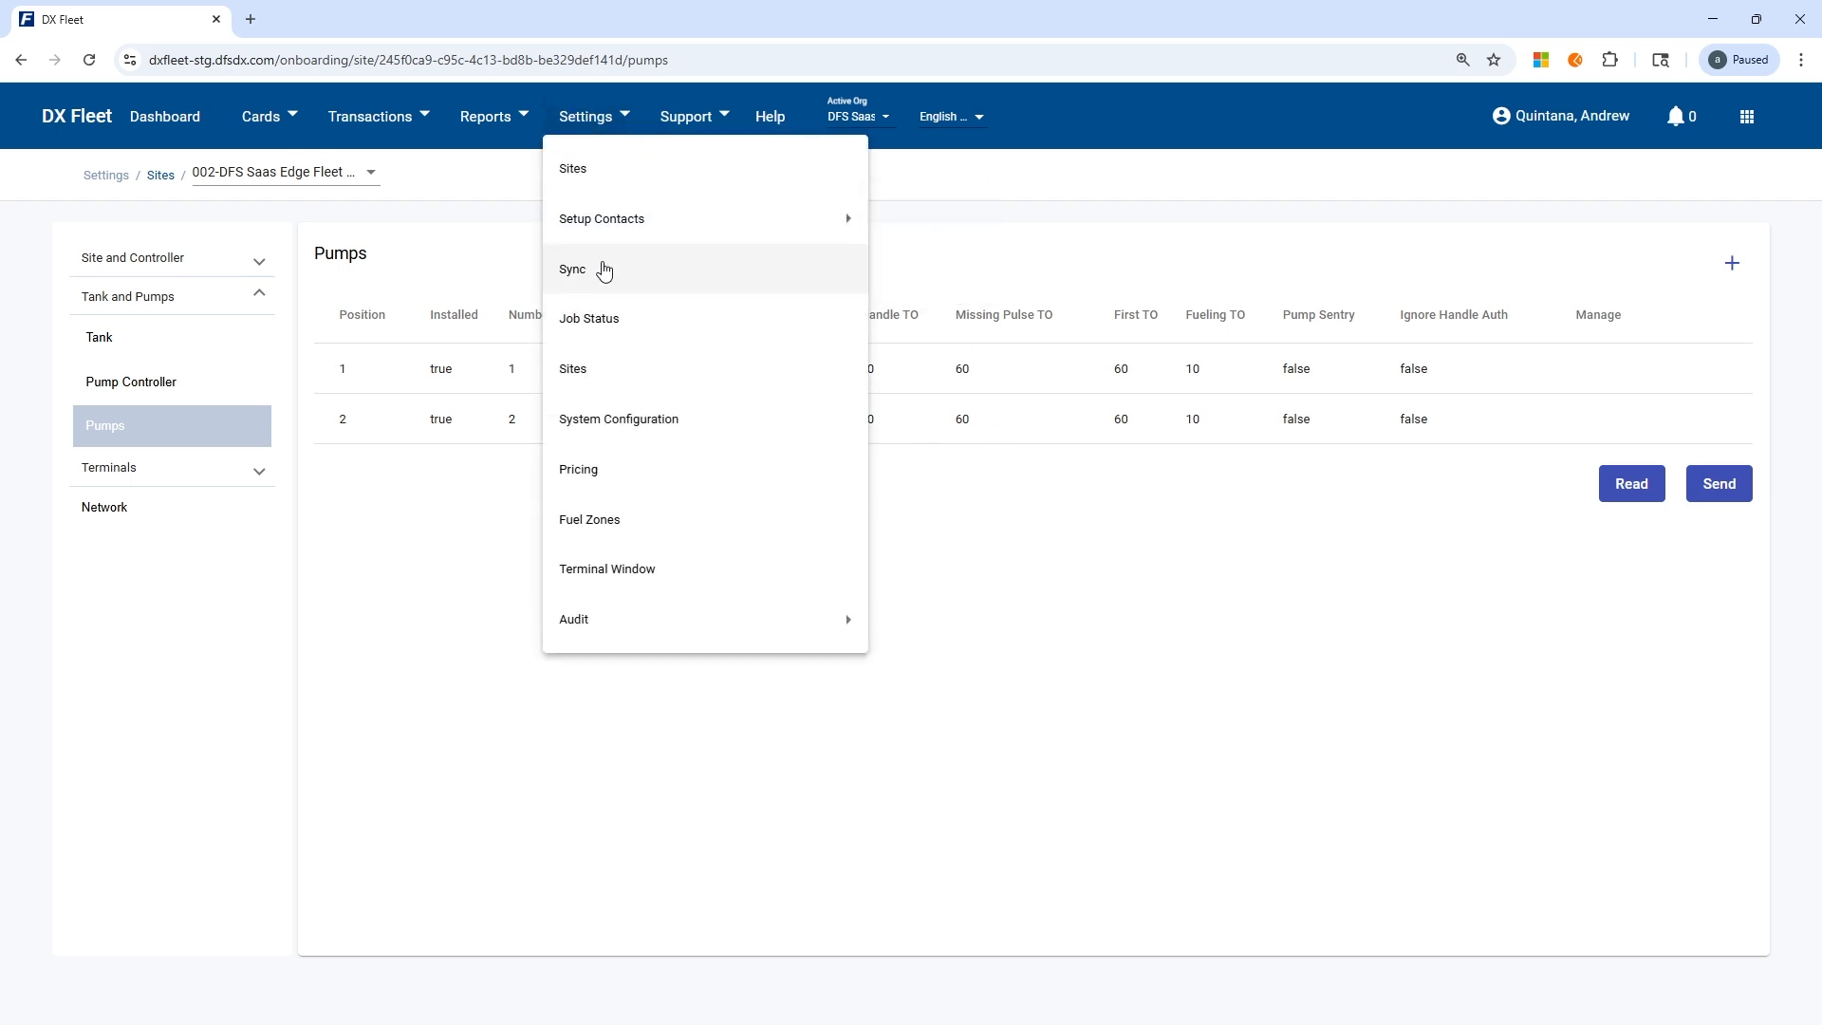
{"action": "left_click", "coordinate": [601, 273]}
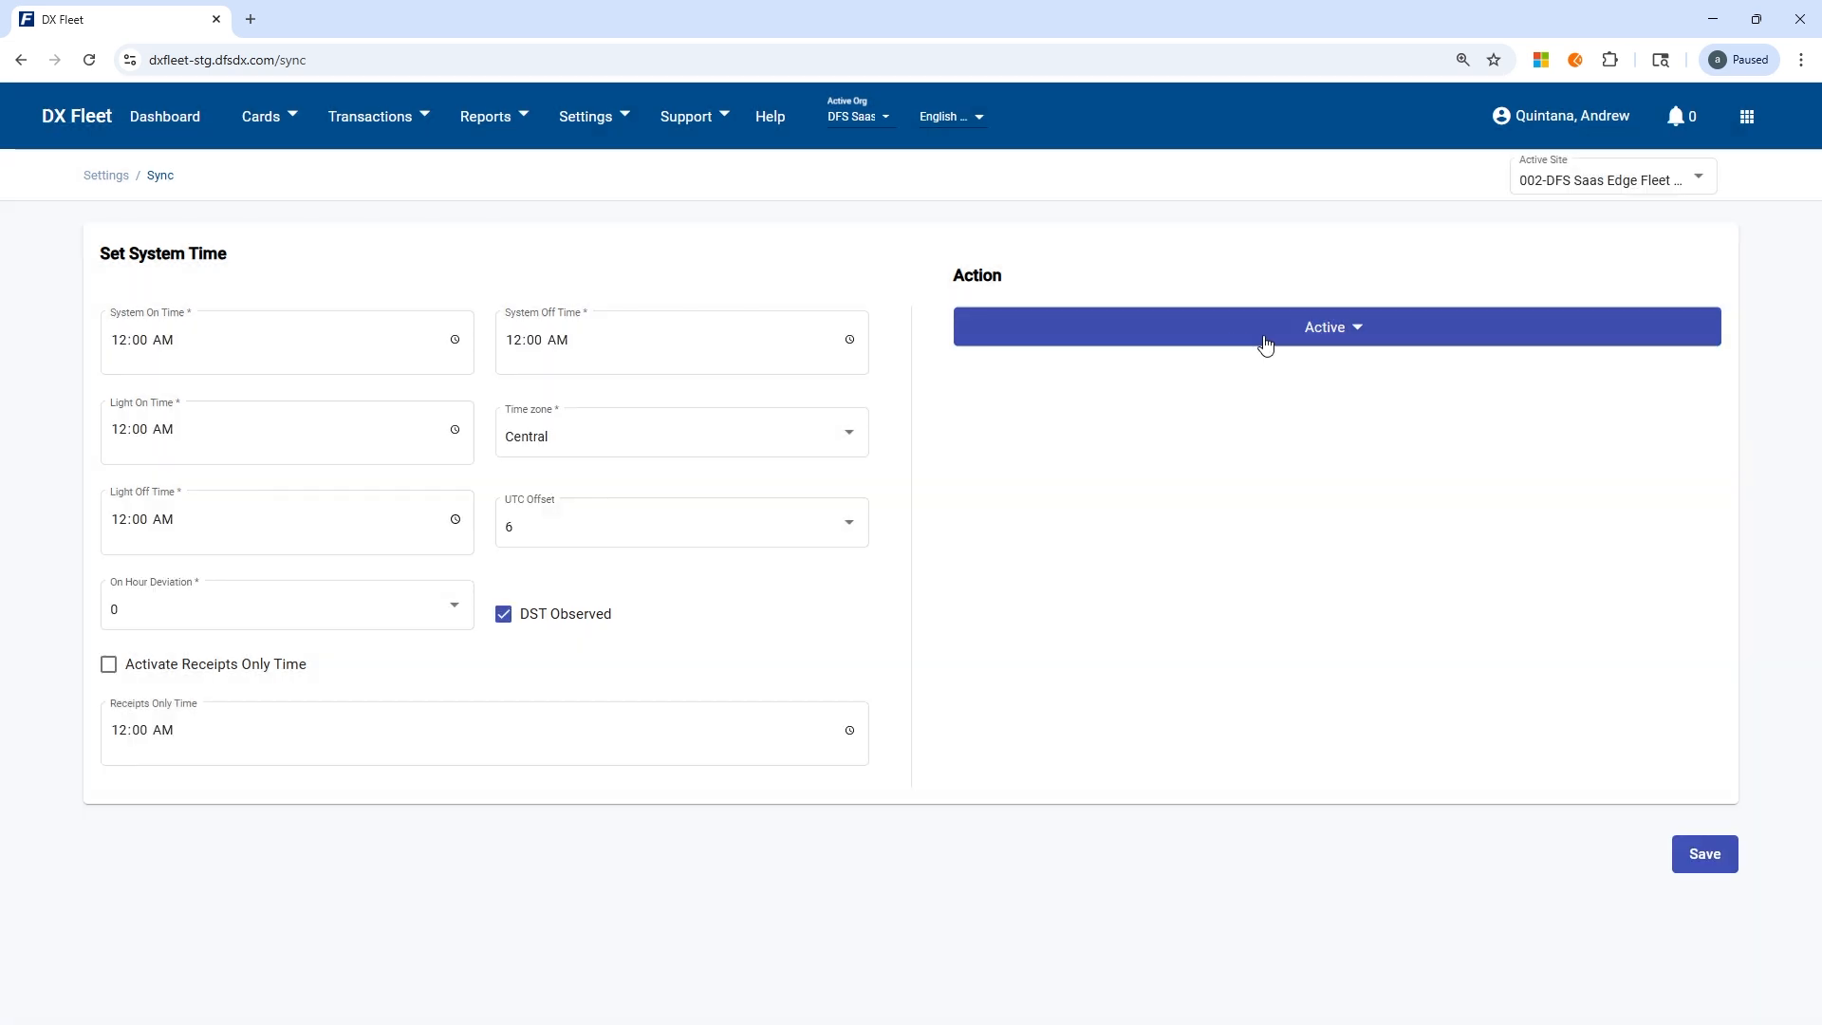
{"action": "left_click", "coordinate": [1272, 339]}
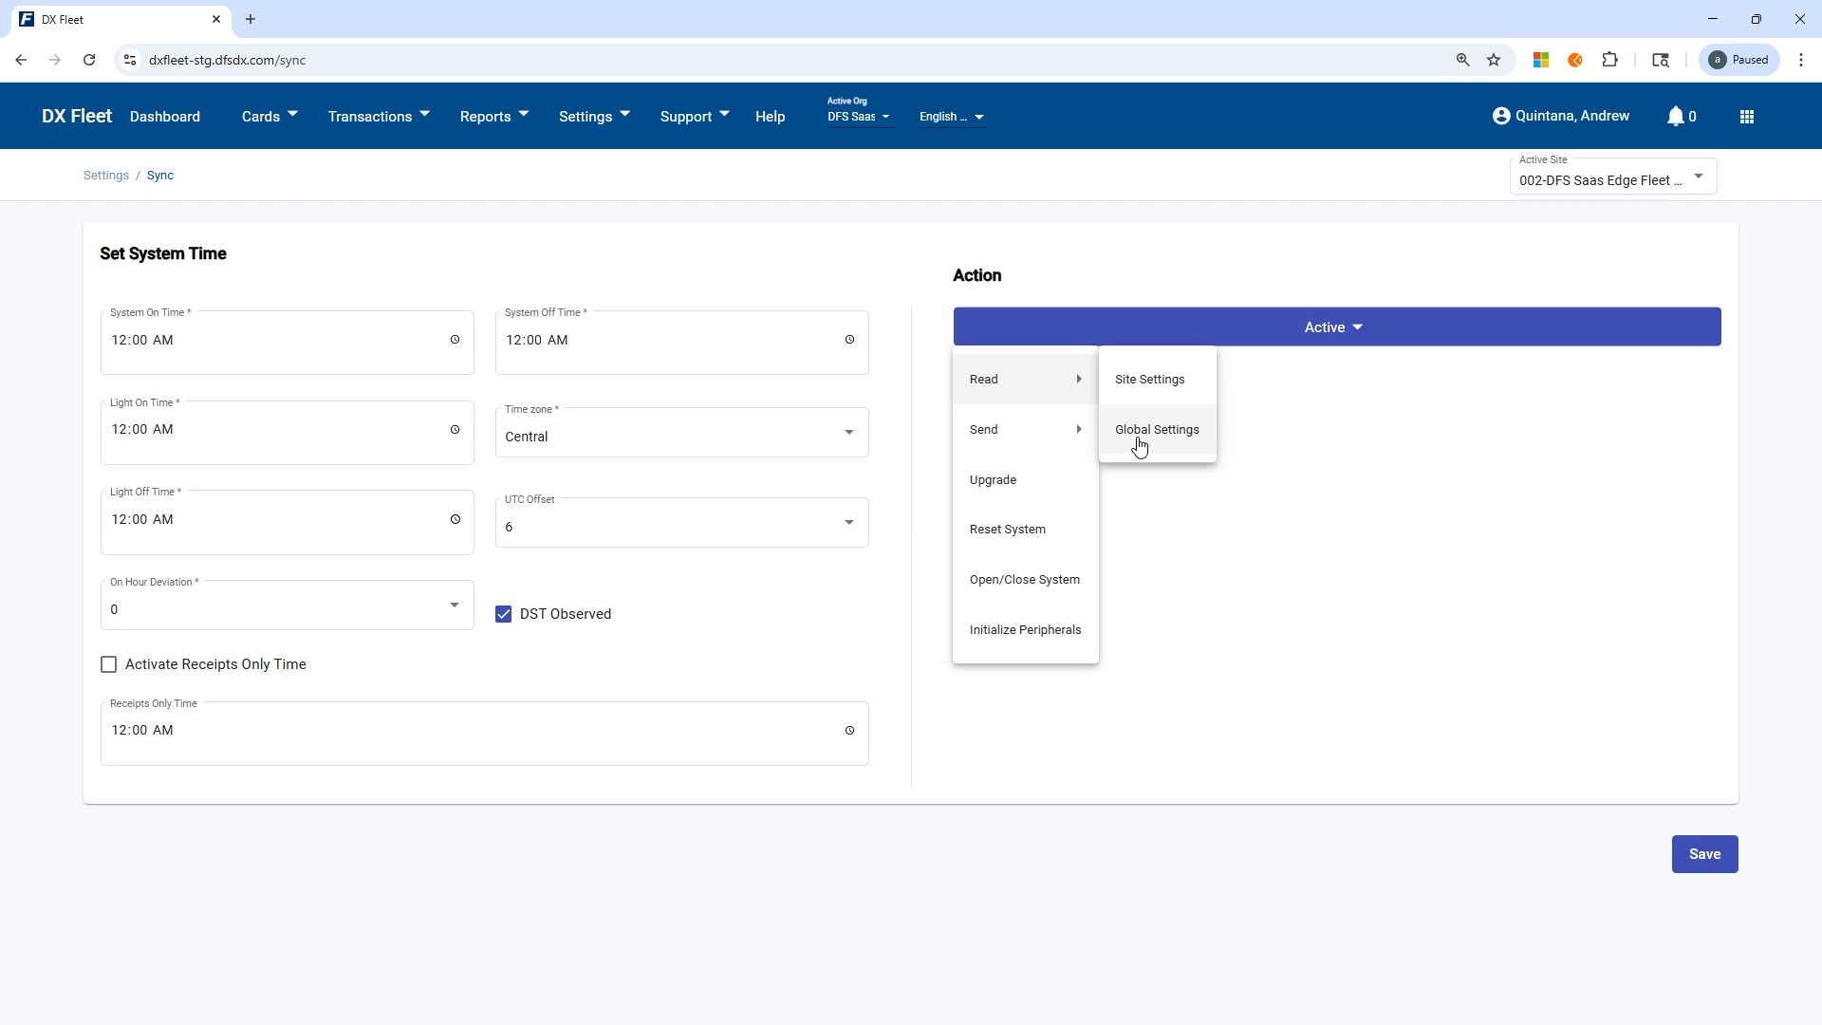
{"action": "mouse_move", "coordinate": [988, 439]}
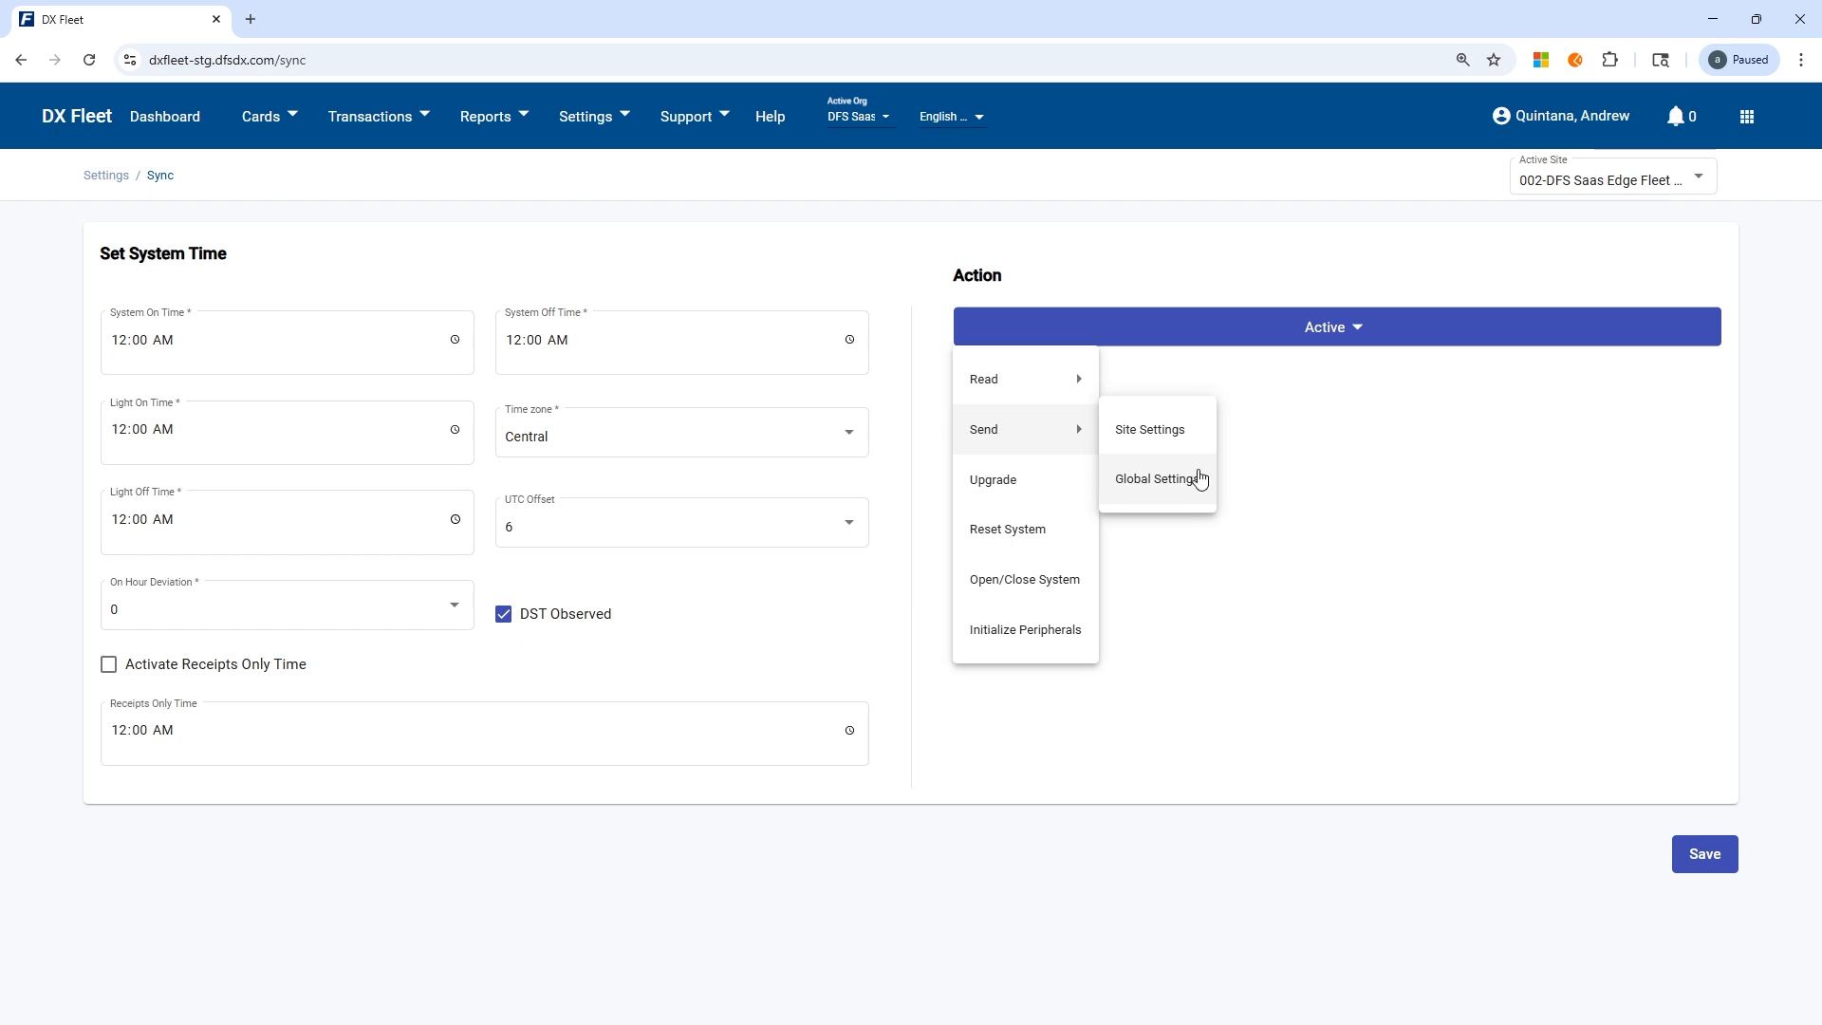
Reopen site 002, DFS Saas Edge Fleet Lab 2, from the site list and show its pumps.
{"action": "left_click", "coordinate": [583, 118]}
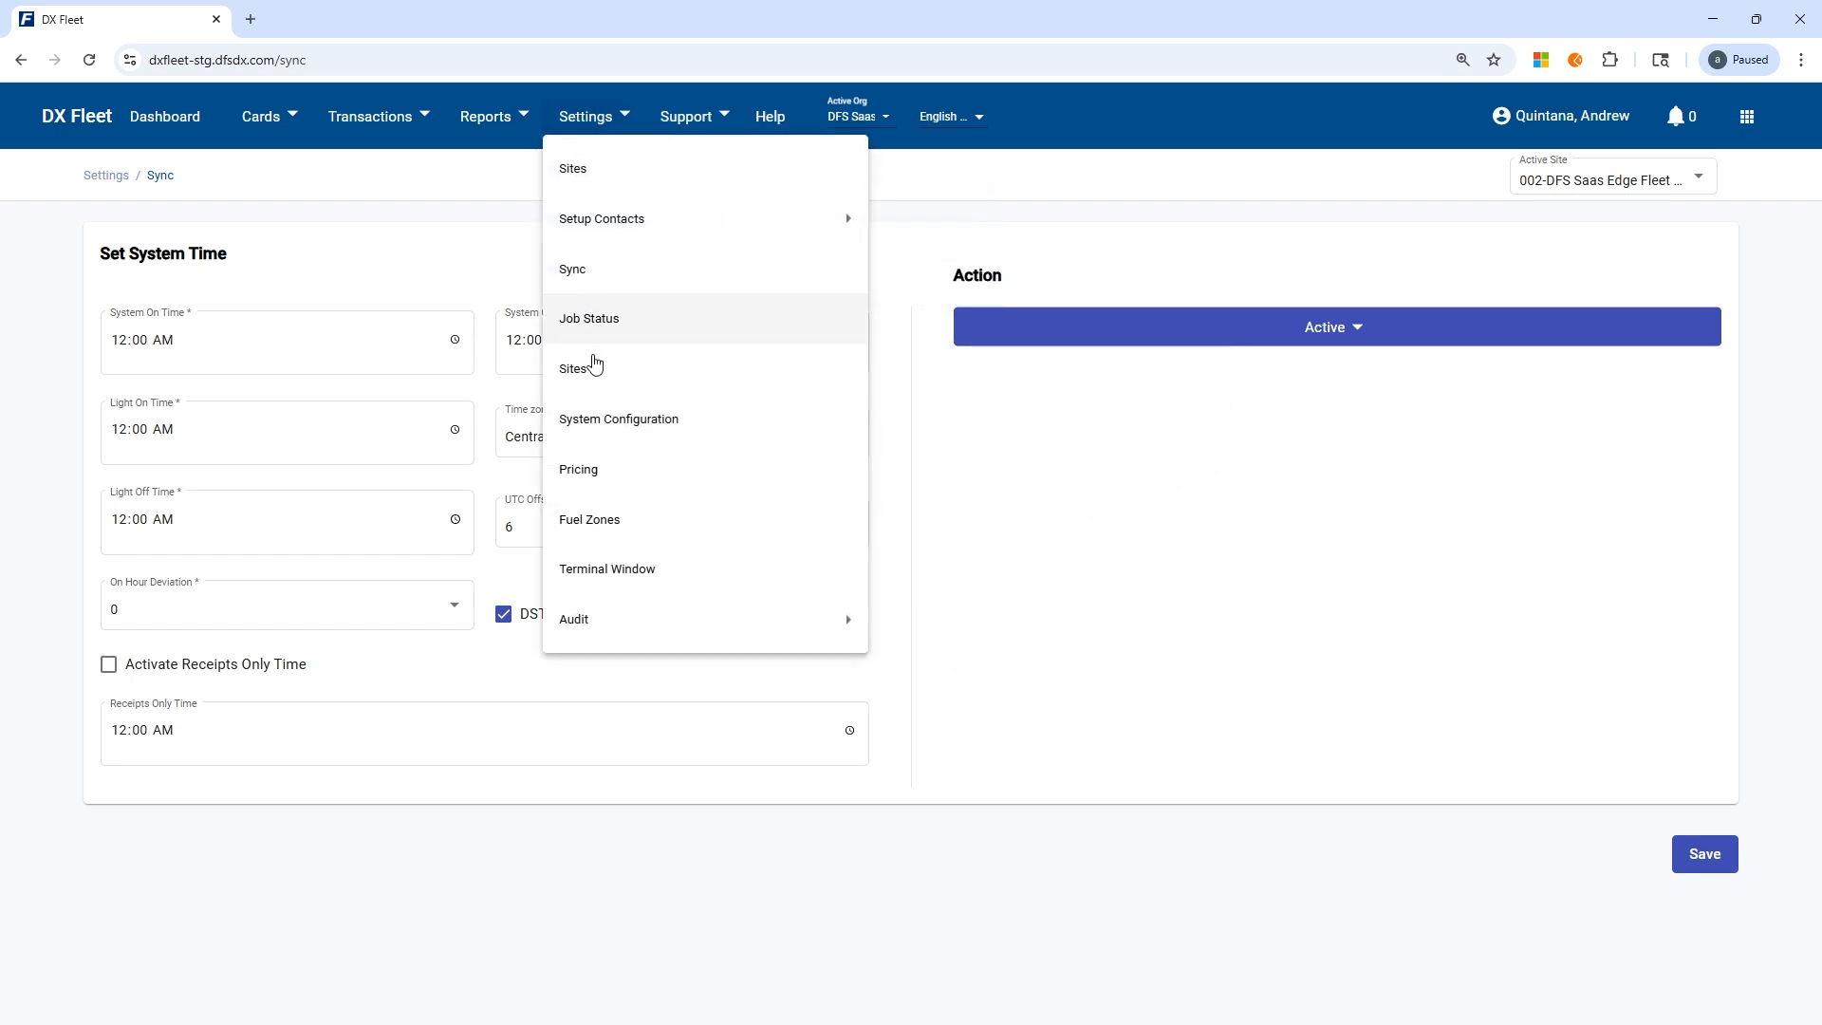
{"action": "left_click", "coordinate": [592, 370]}
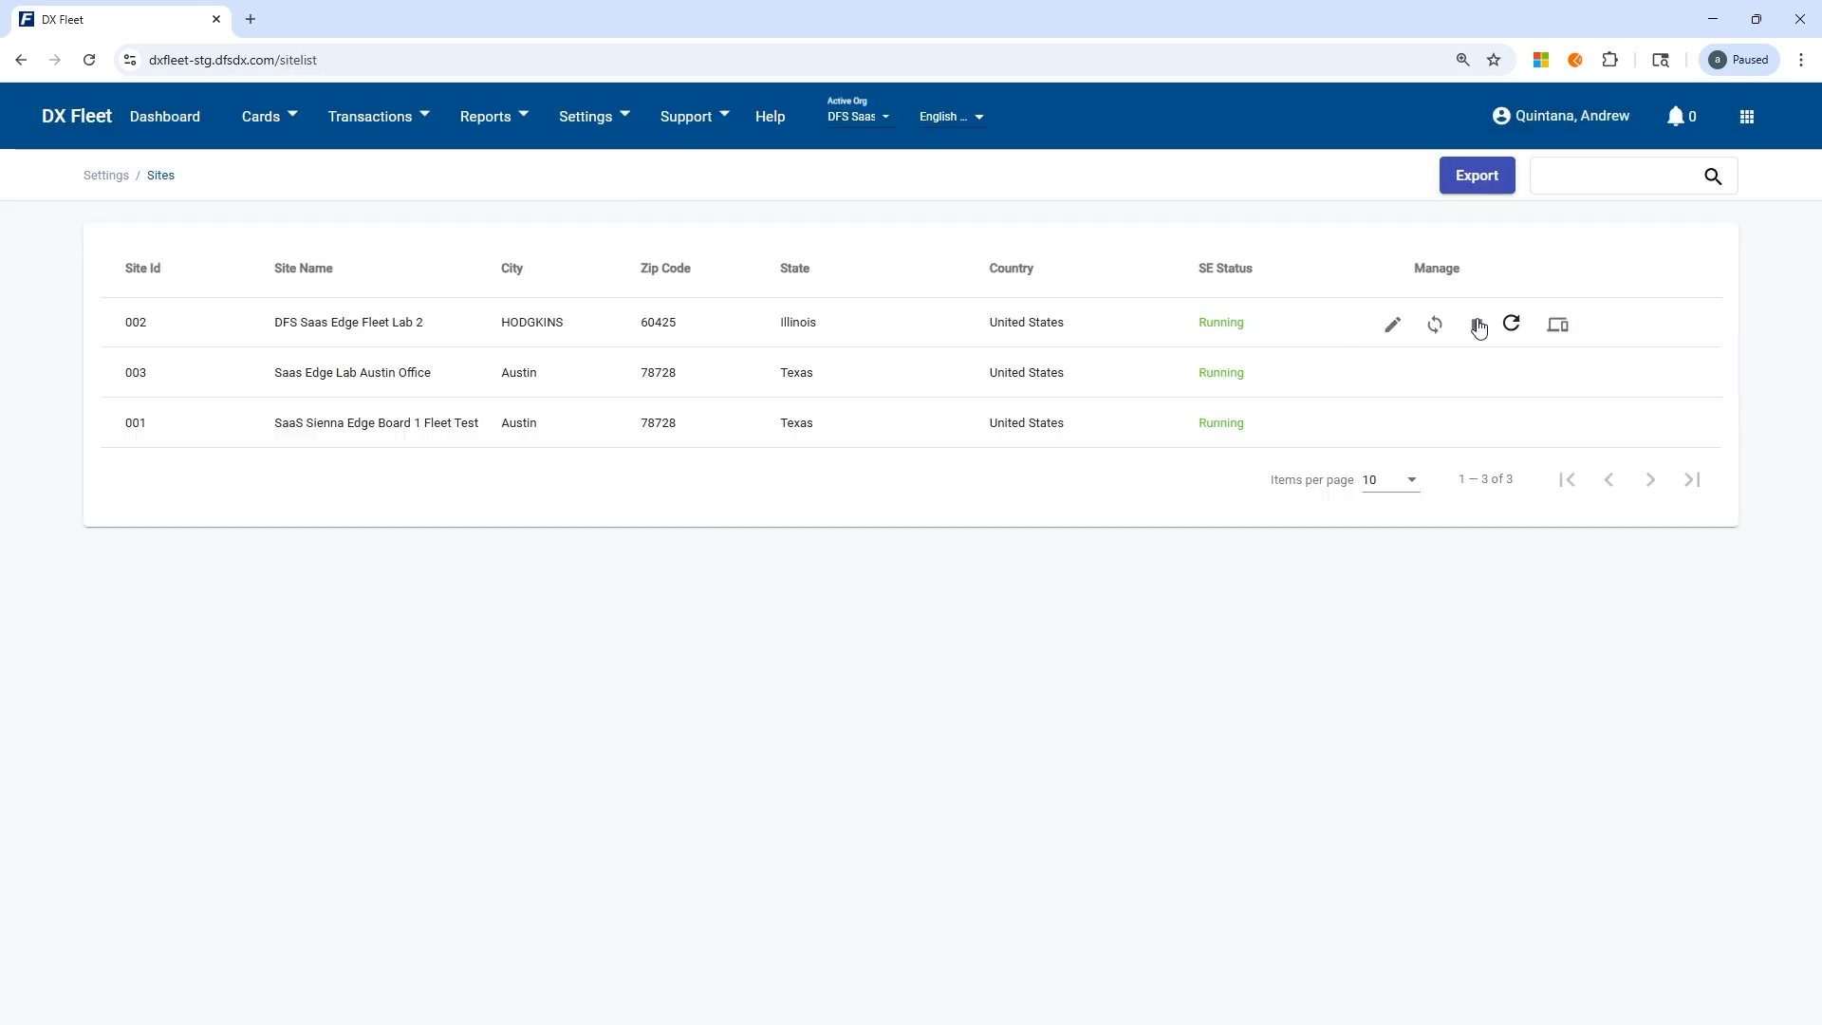
{"action": "left_click", "coordinate": [1392, 325]}
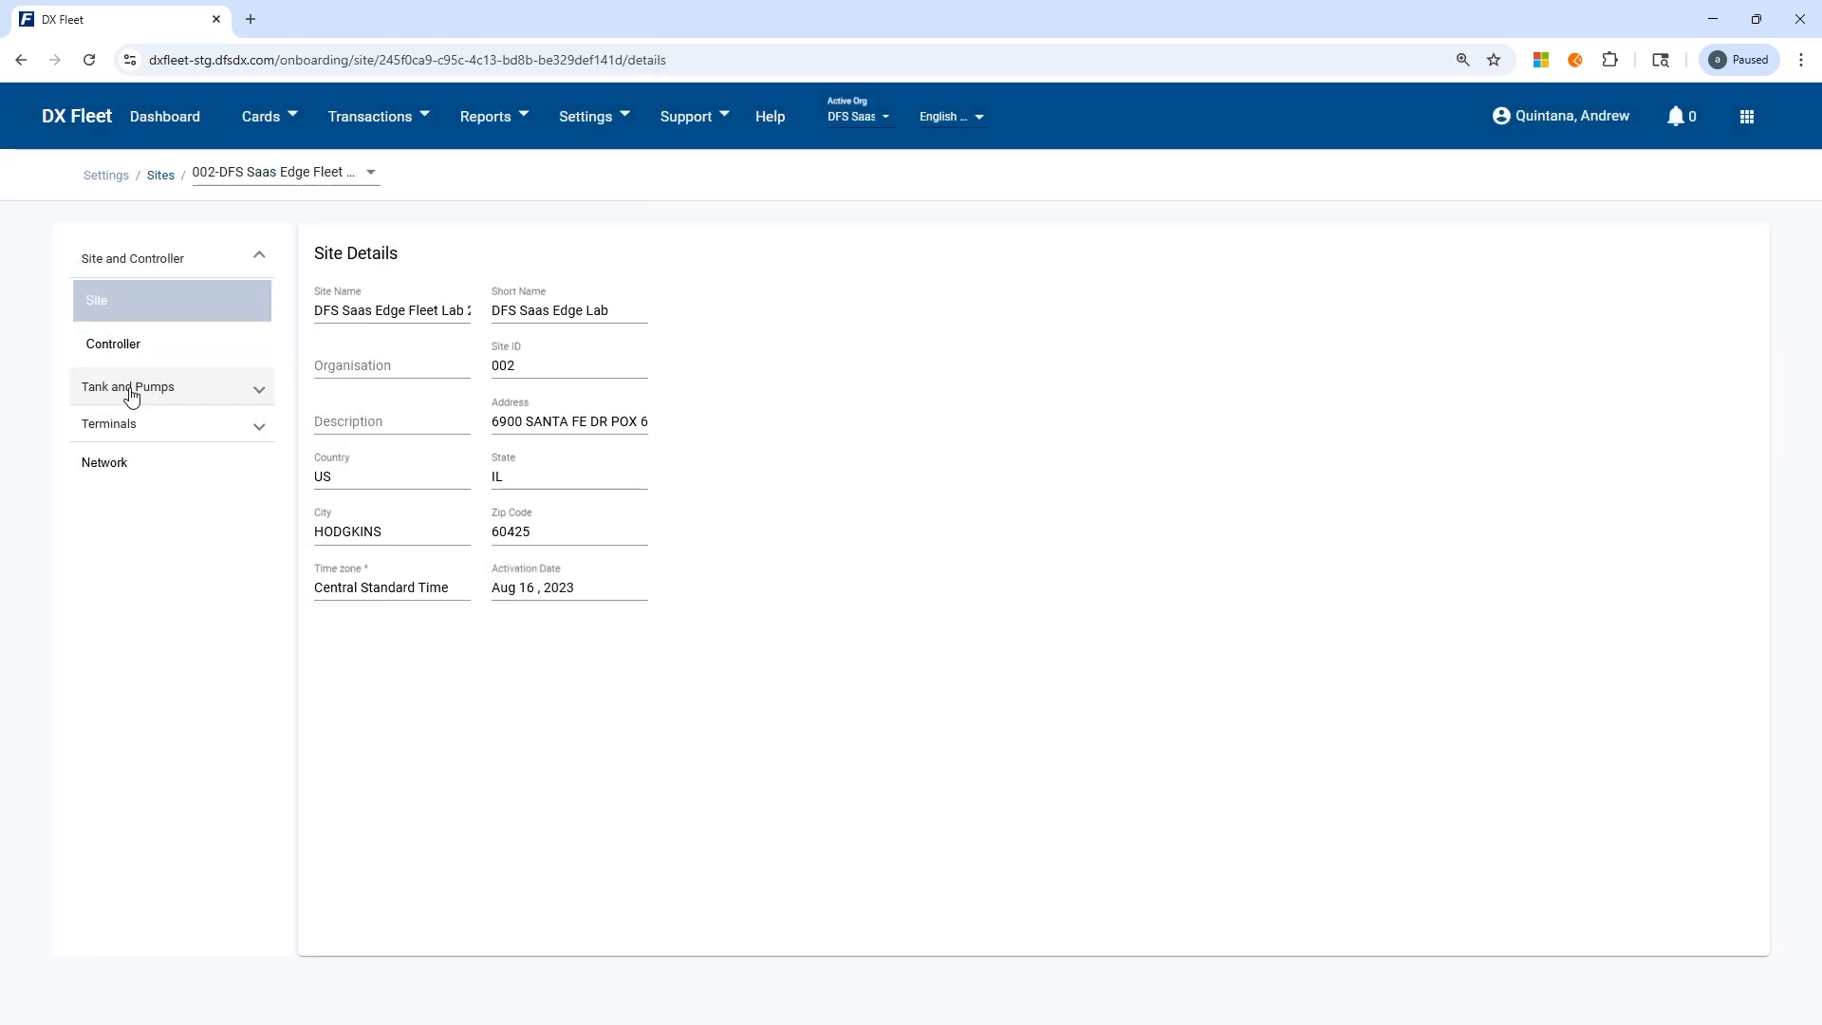
{"action": "left_click", "coordinate": [130, 389]}
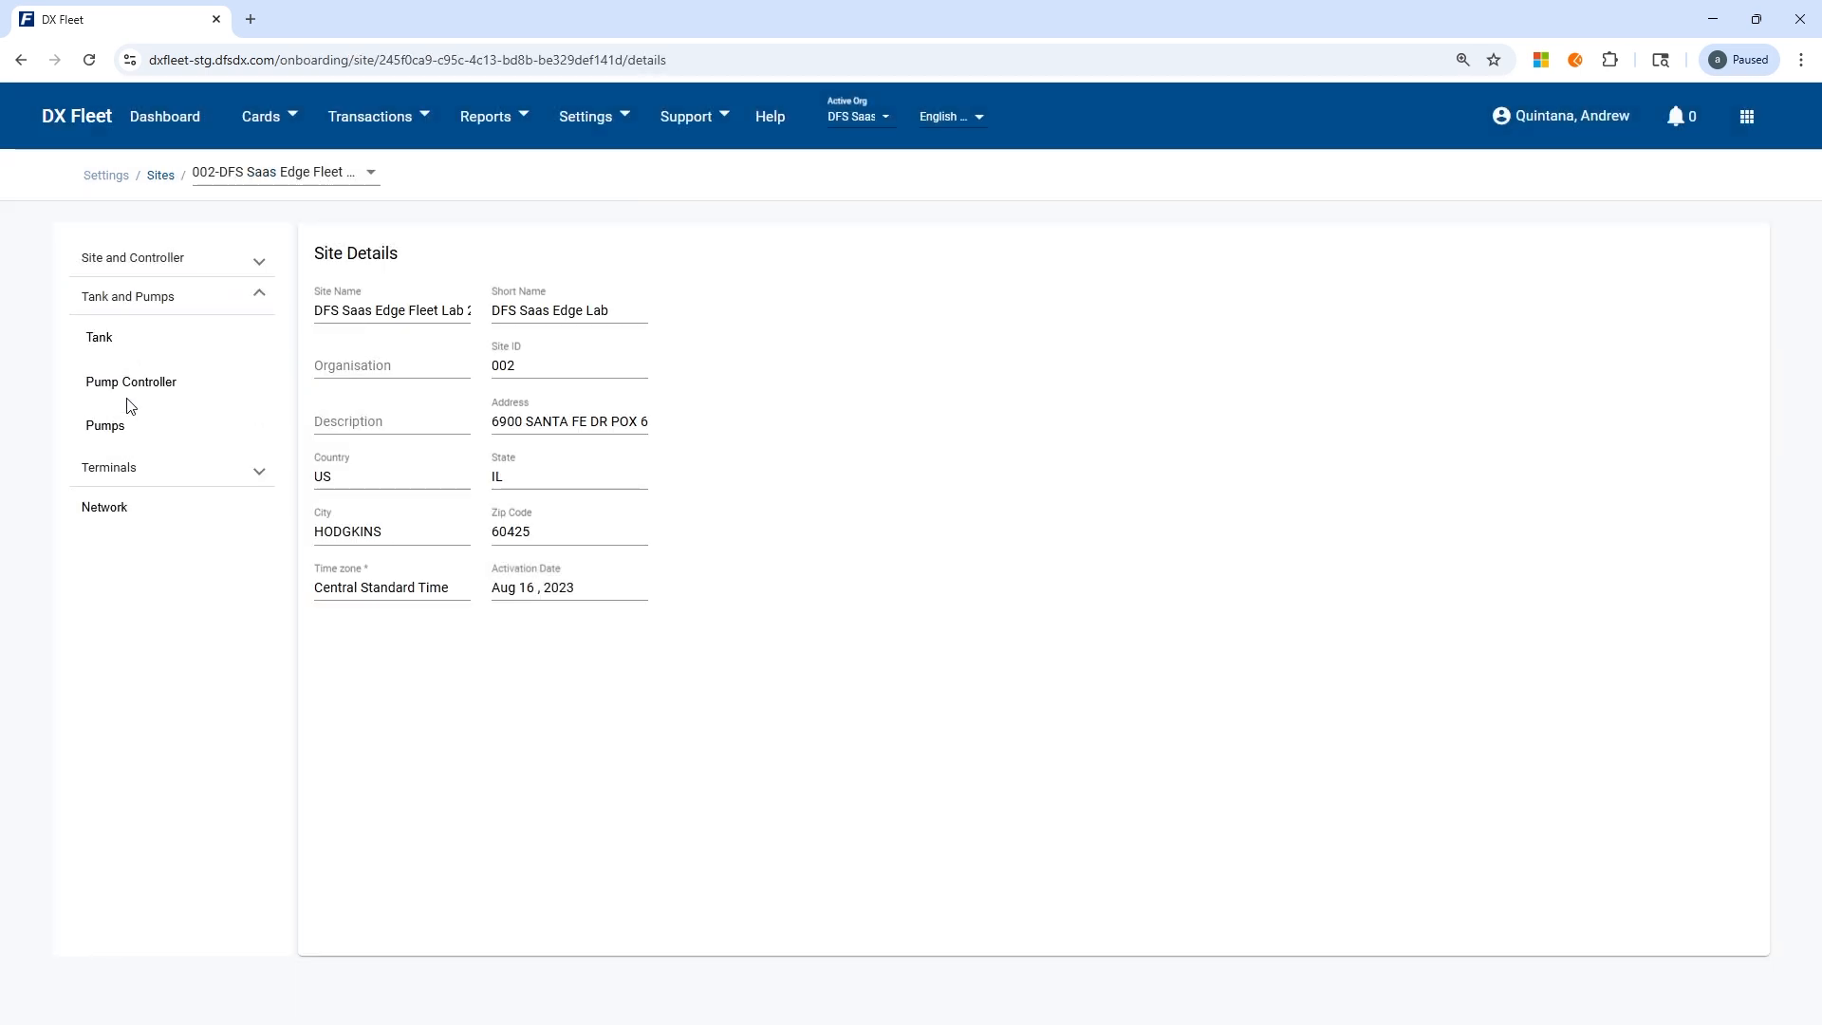
{"action": "left_click", "coordinate": [106, 437]}
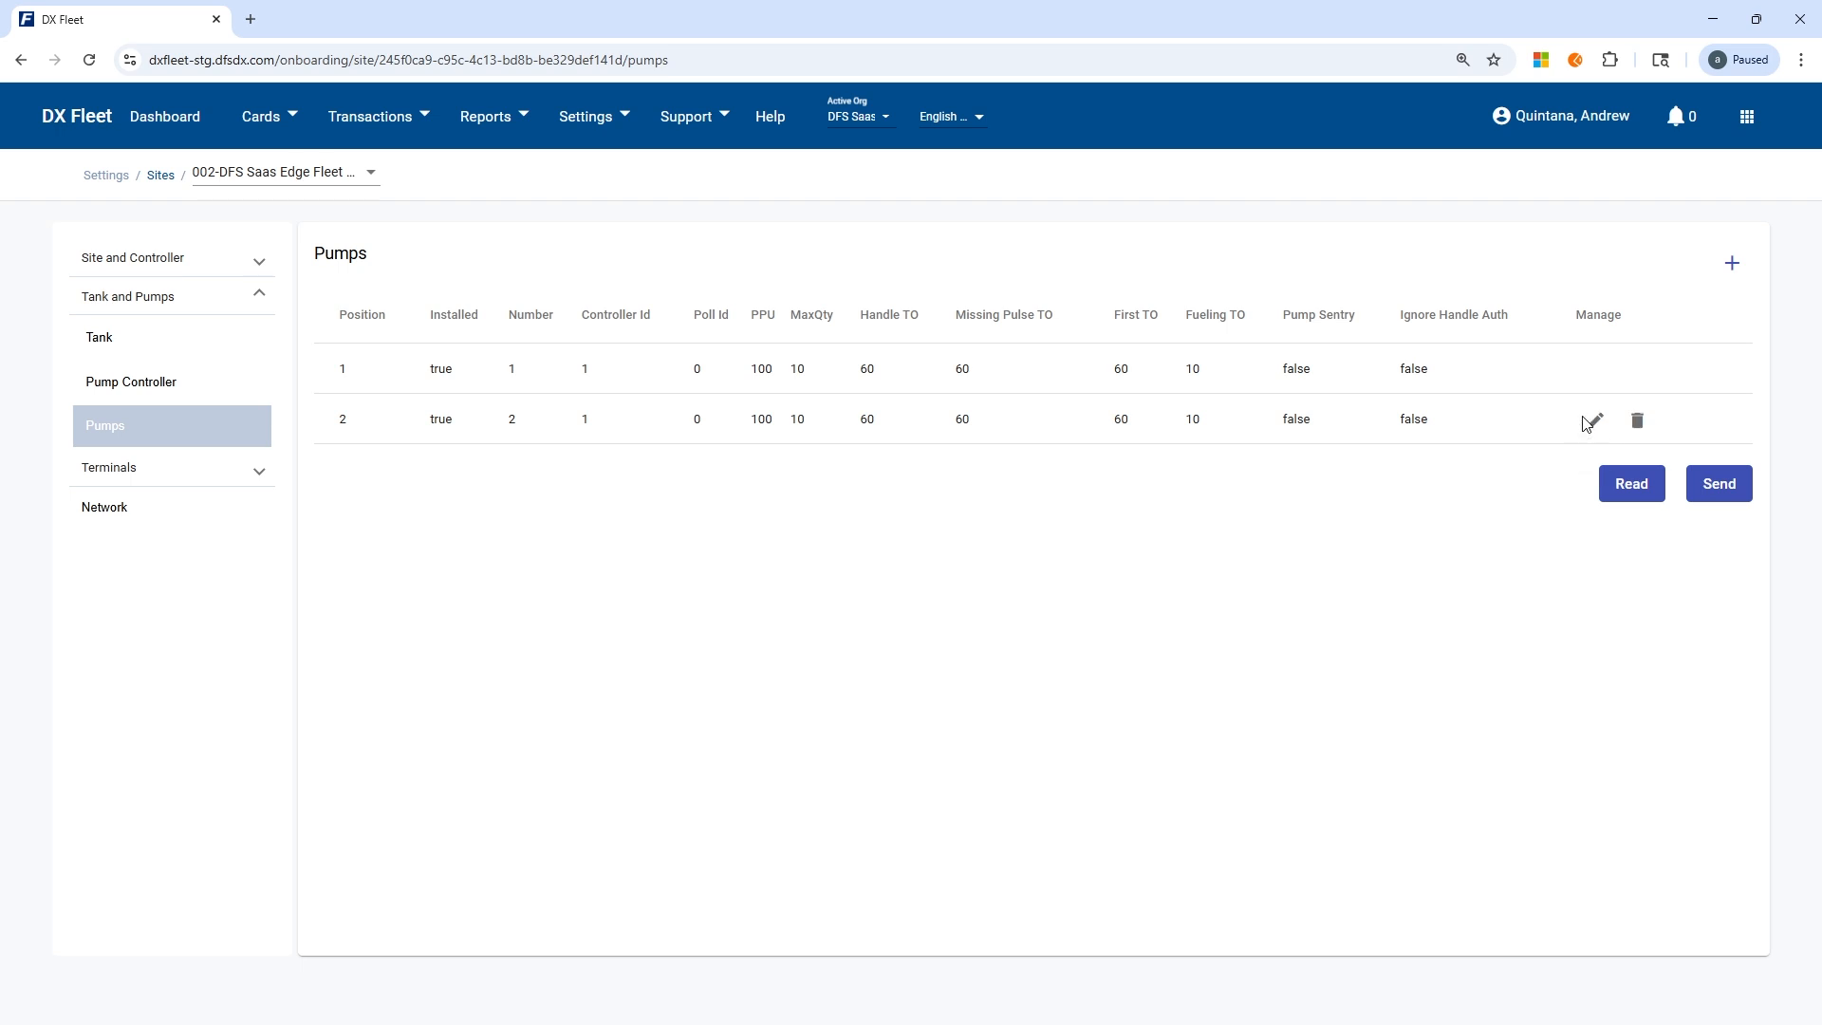
Open the details of pump 1 for review and close them without saving.
{"action": "mouse_move", "coordinate": [1592, 377]}
{"action": "left_click", "coordinate": [1594, 376]}
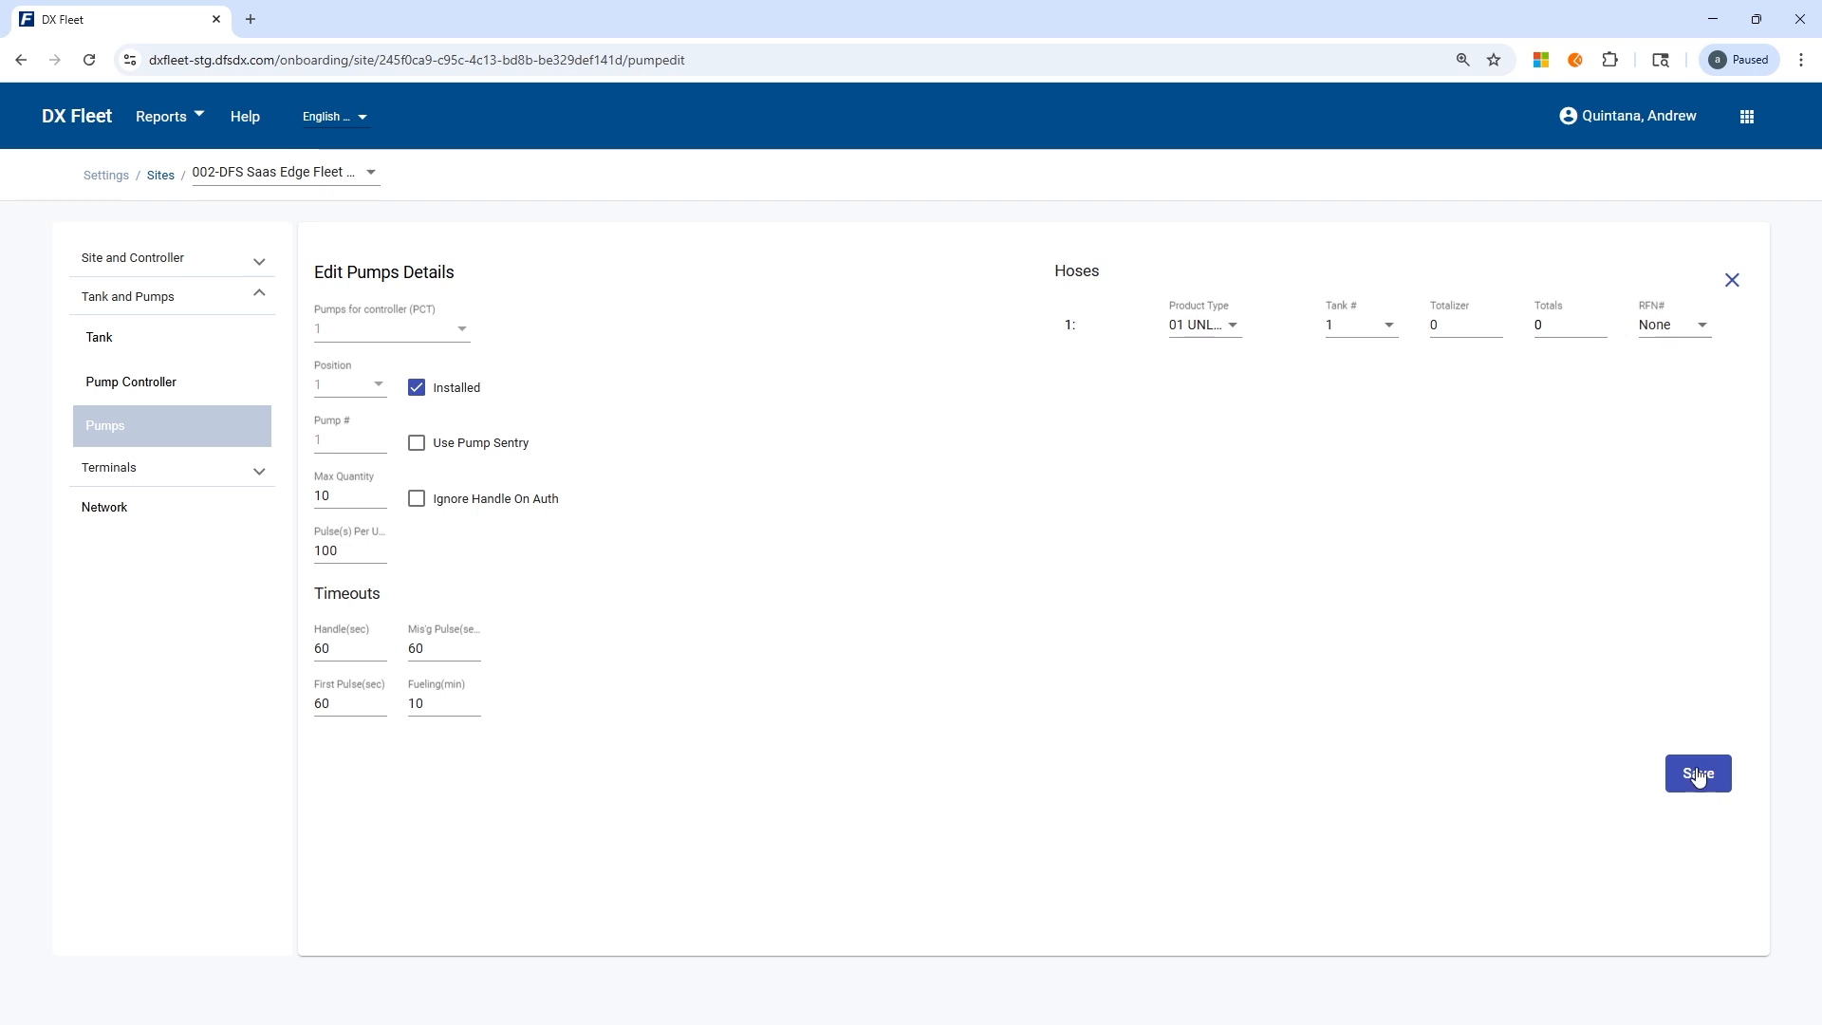
{"action": "left_click", "coordinate": [1732, 279]}
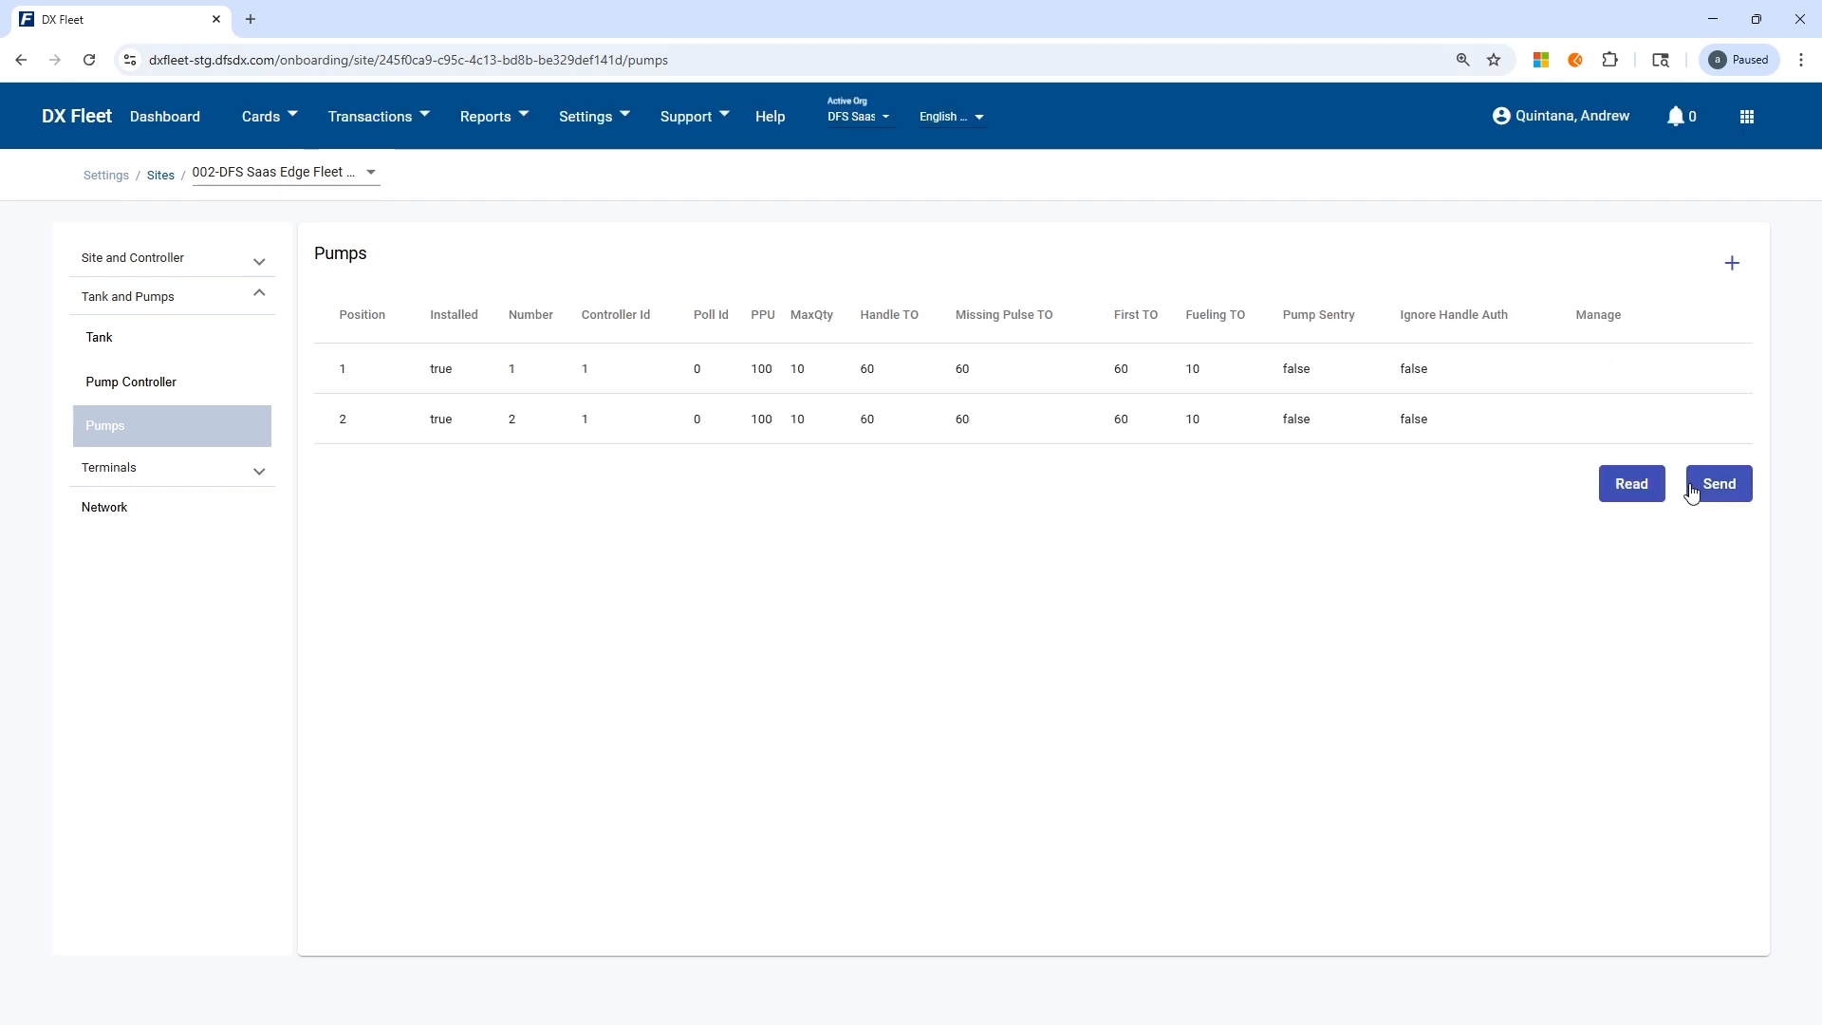
Show the list of terminals configured for the site.
{"action": "left_click", "coordinate": [194, 468]}
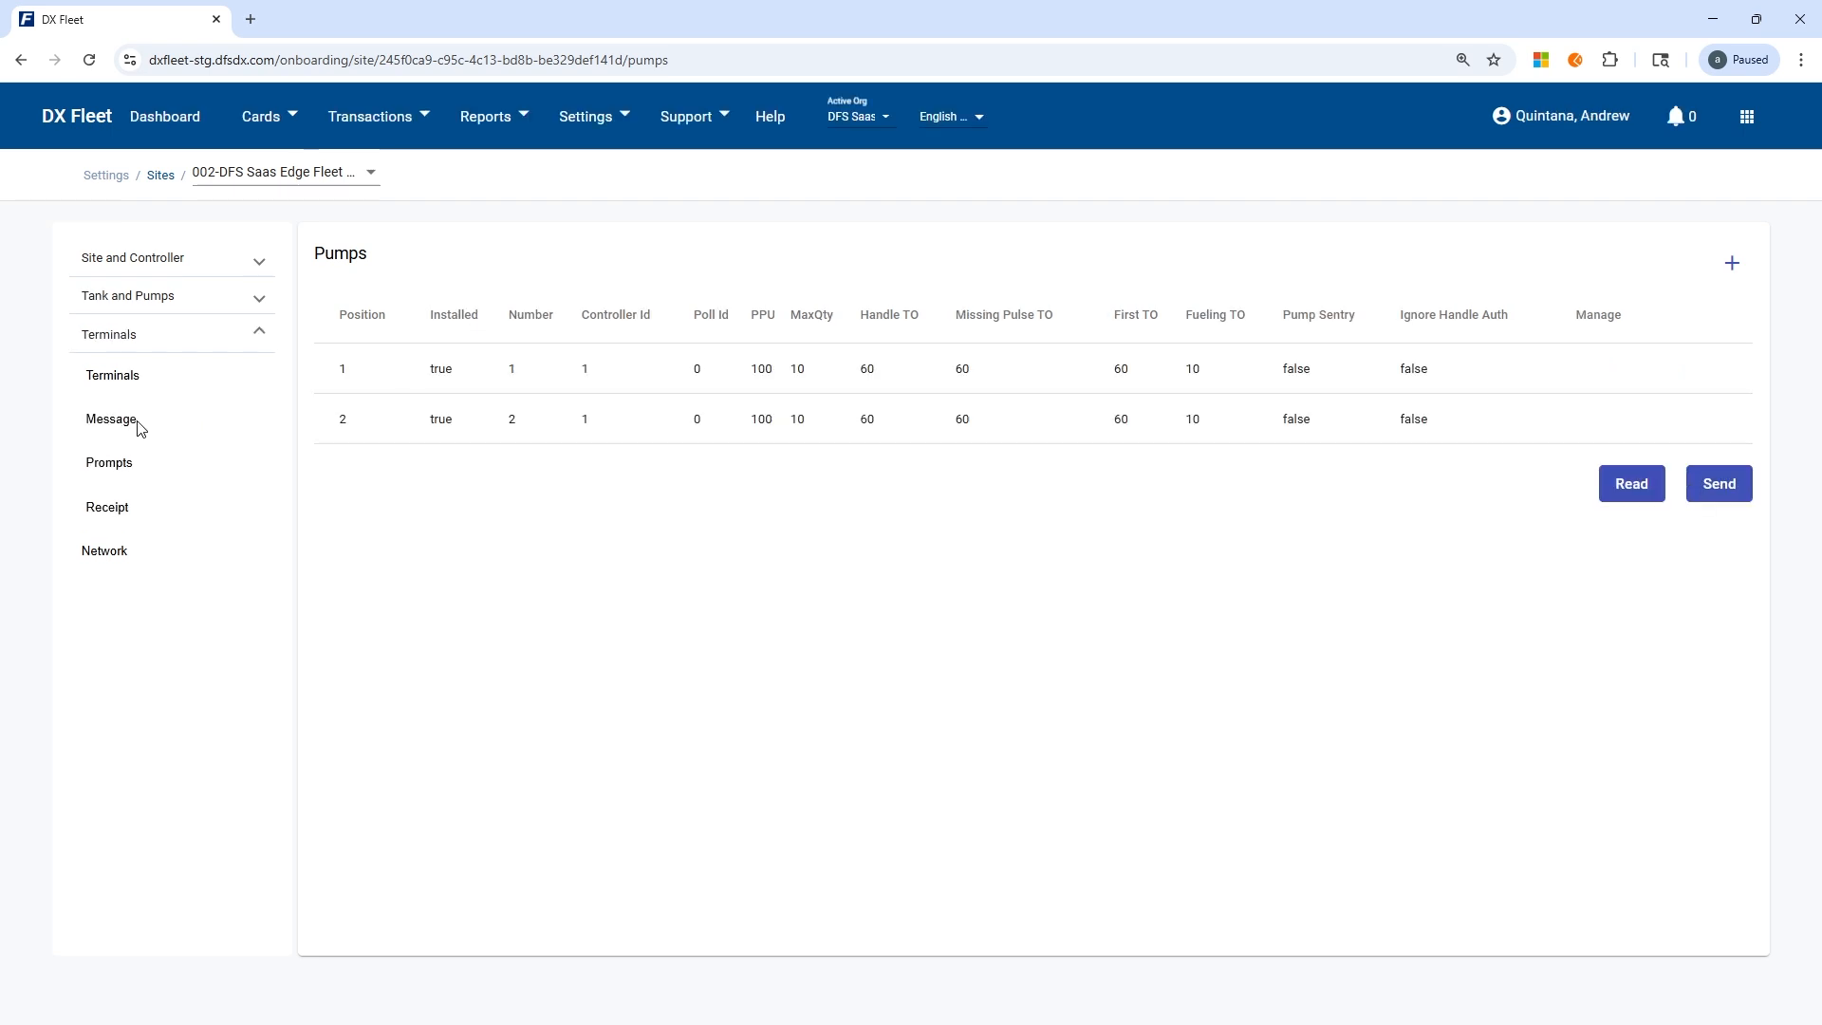
{"action": "left_click", "coordinate": [128, 380]}
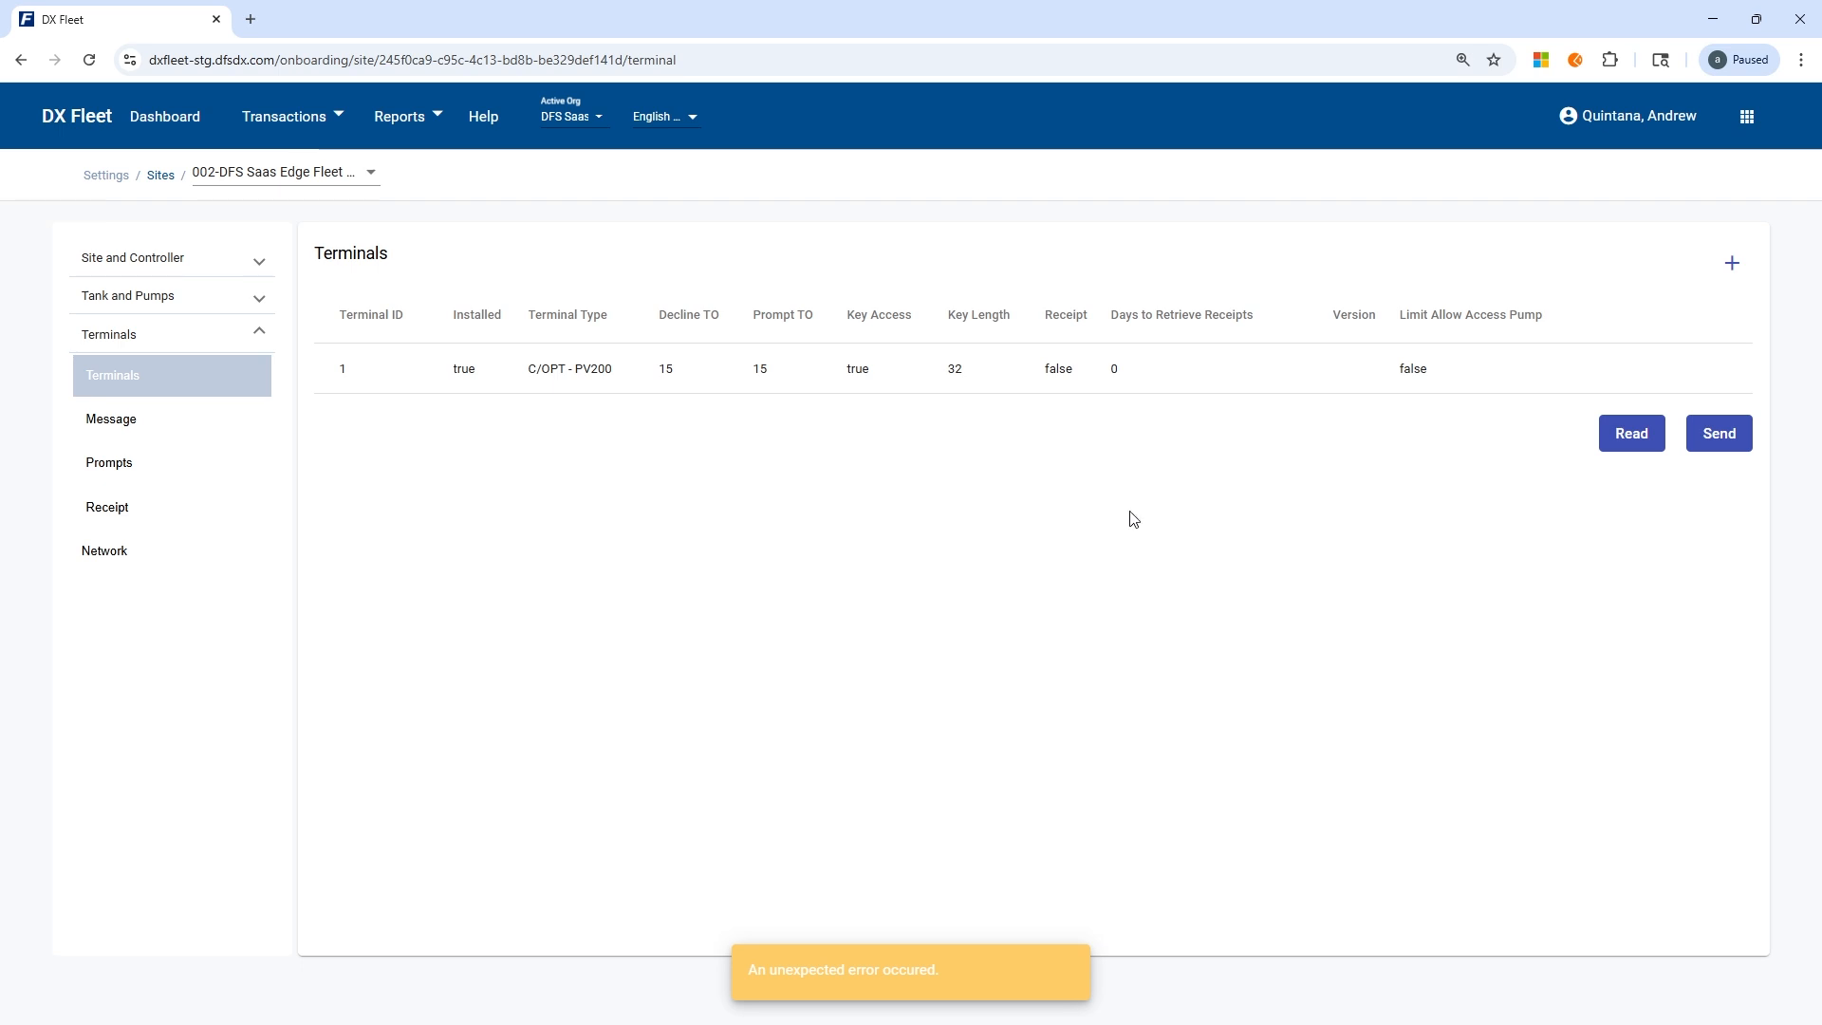